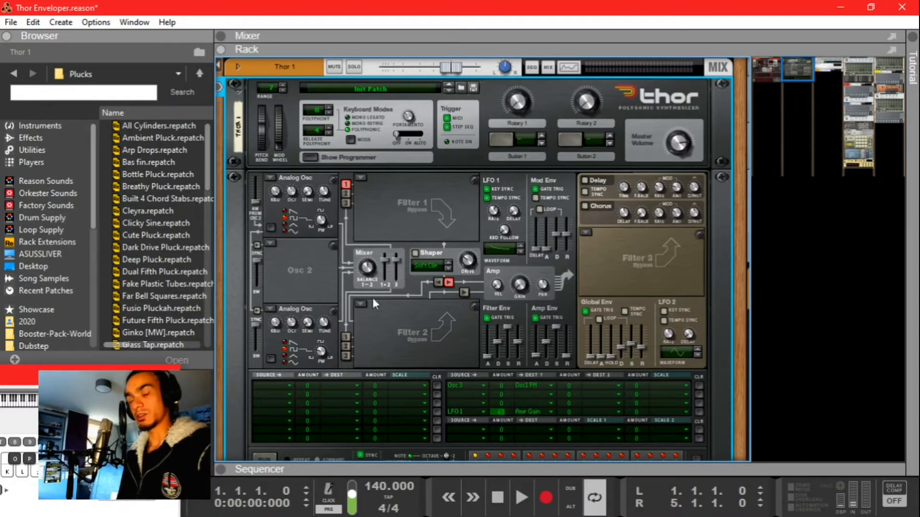
Step: Scroll the rack back to Europa 1 and select the device
scroll(404, 295, left, 12)
scroll(354, 262, left, 1)
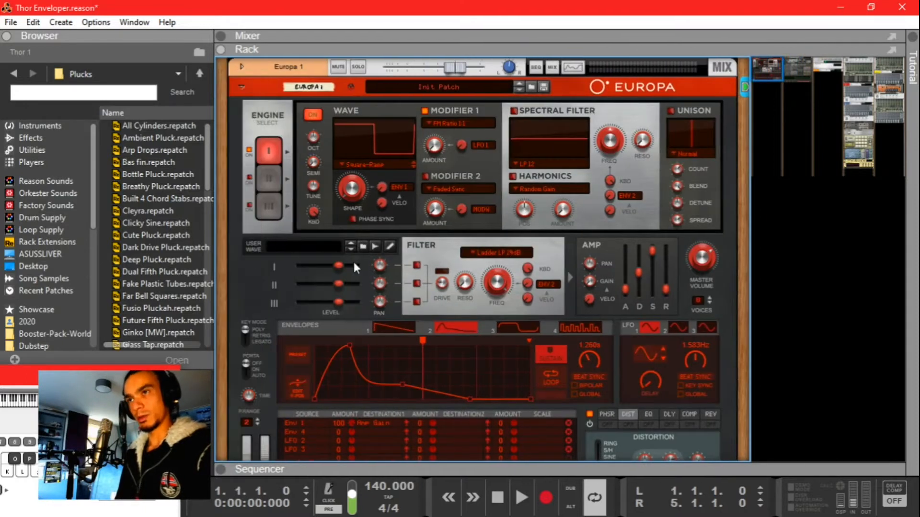
scroll(447, 308, right, 12)
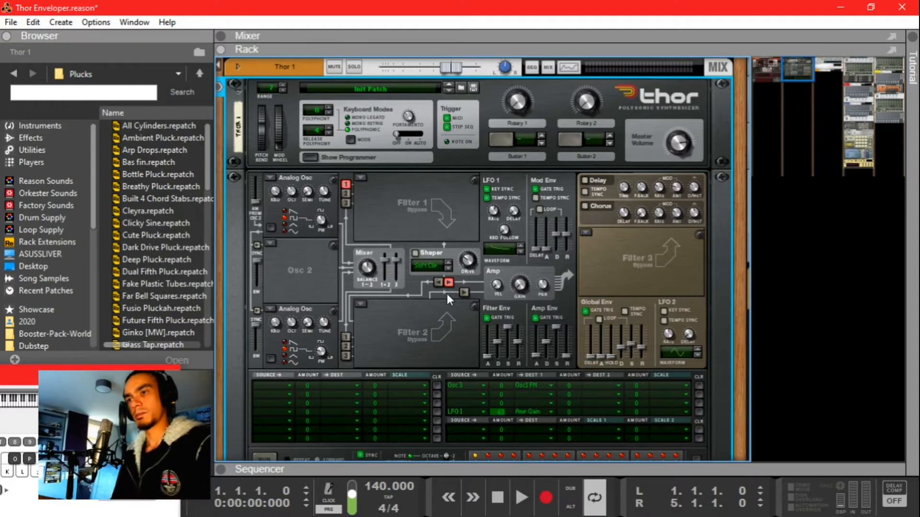
scroll(447, 294, left, 12)
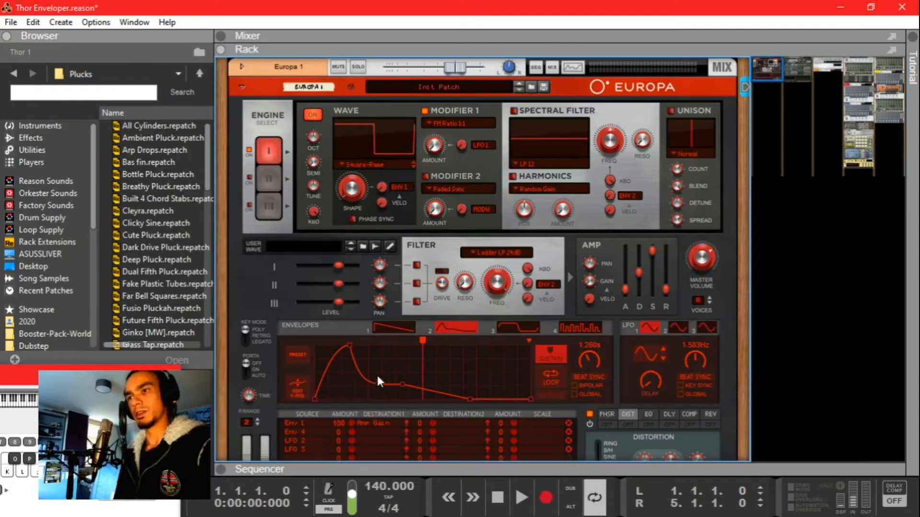
scroll(415, 329, right, 8)
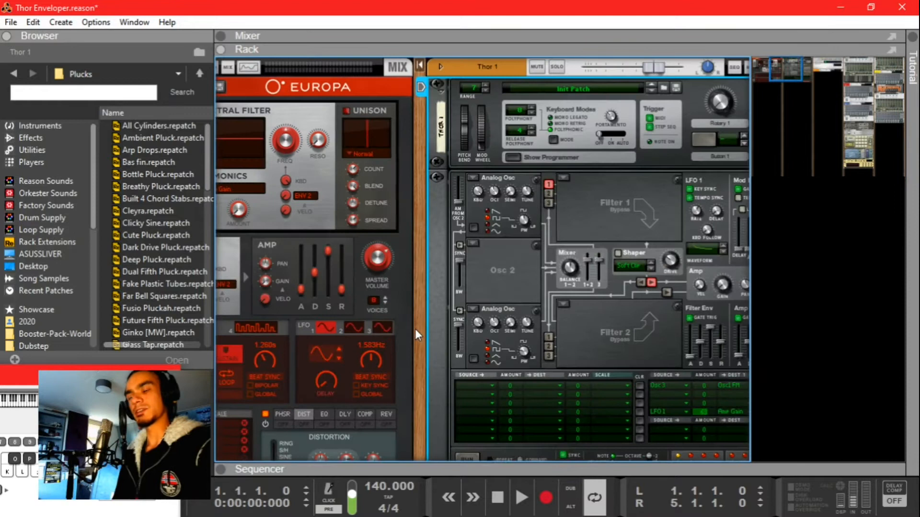
scroll(415, 329, right, 6)
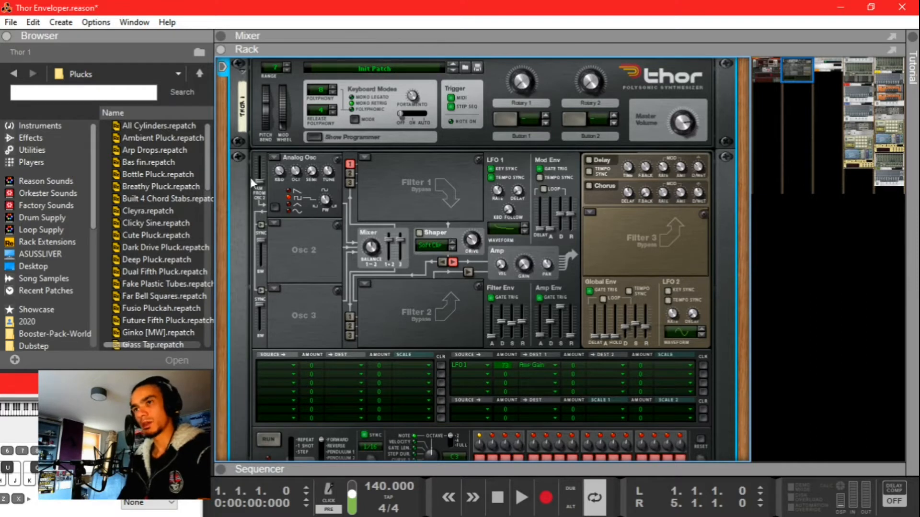
scroll(371, 184, up, 1)
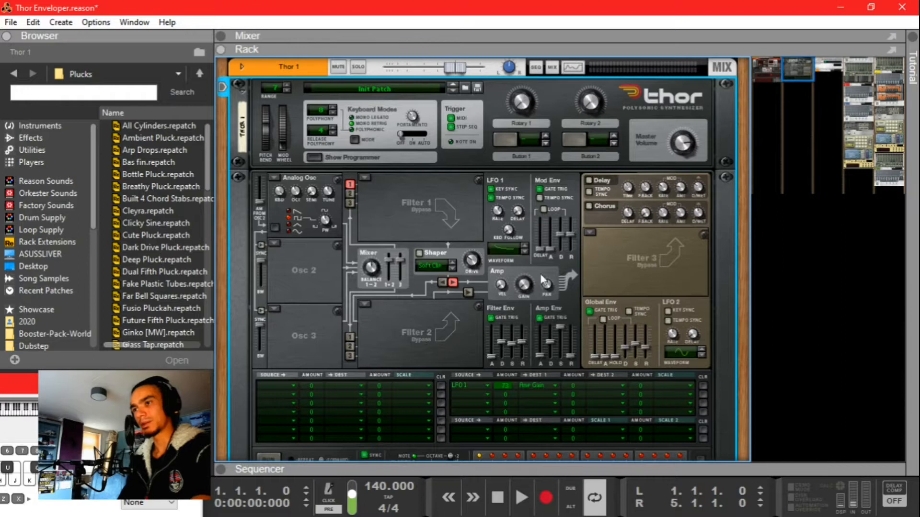
scroll(531, 326, down, 2)
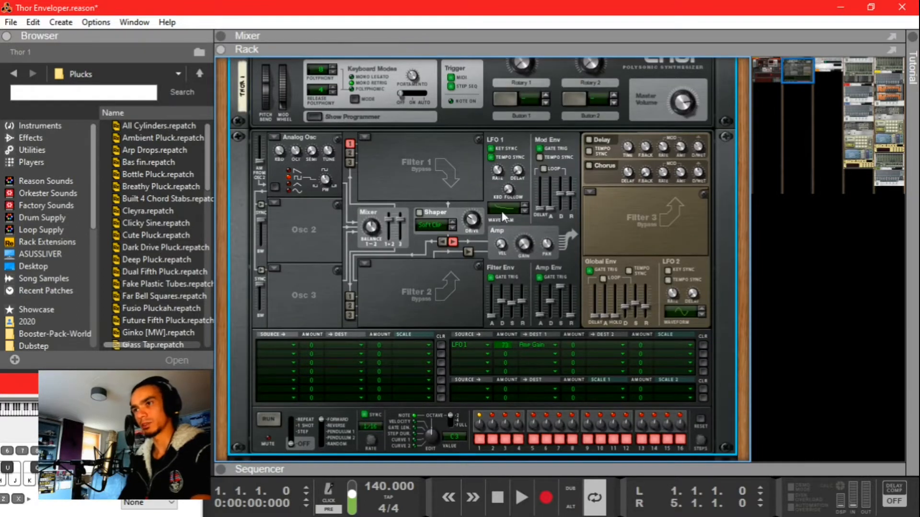
scroll(413, 231, up, 2)
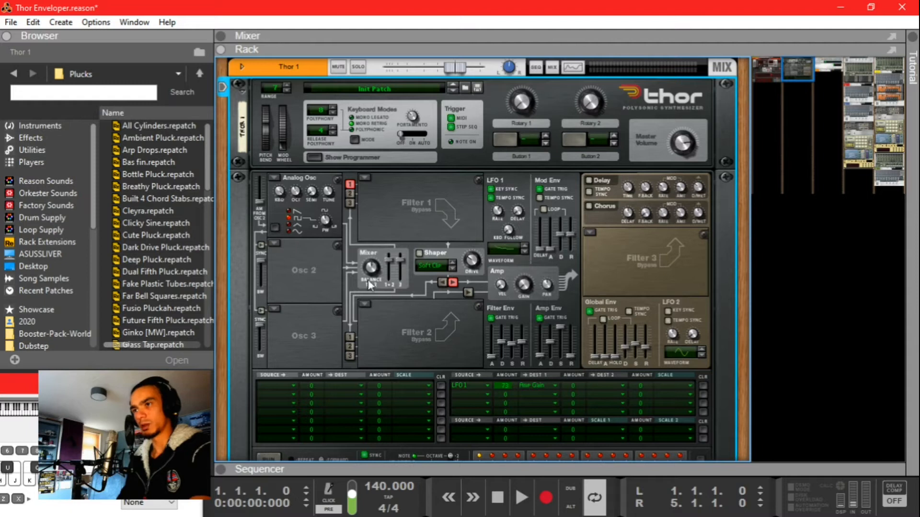
scroll(426, 258, left, 5)
click(223, 94)
click(225, 89)
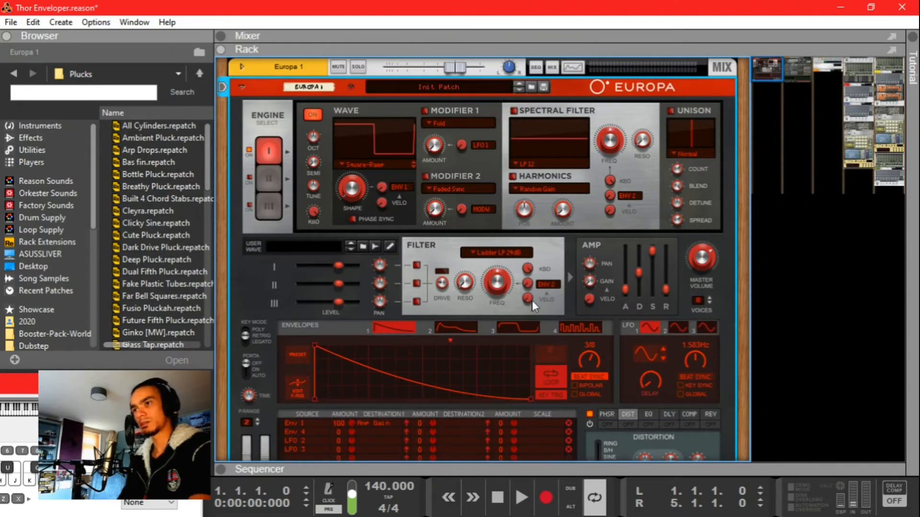
Step: Drag envelope 1's attack into a gradual slope and bend its decay into a concave curve
scroll(590, 281, down, 5)
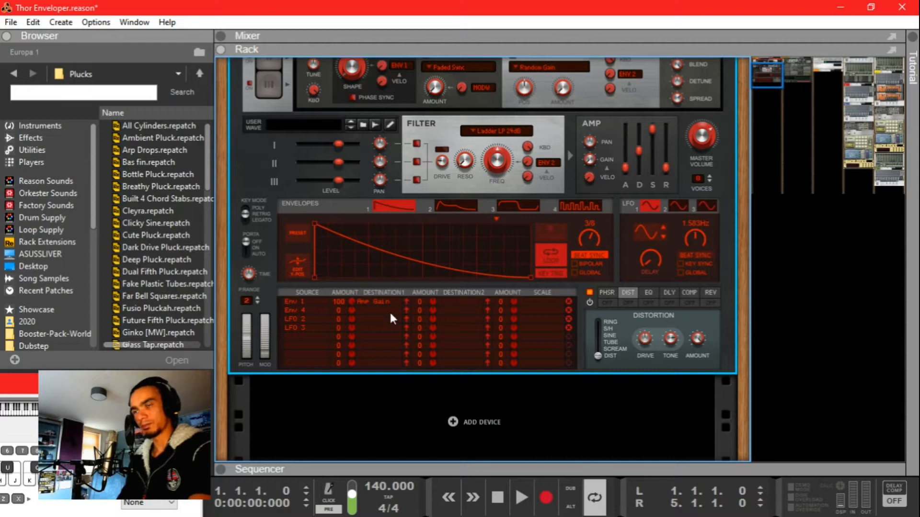
scroll(333, 290, up, 2)
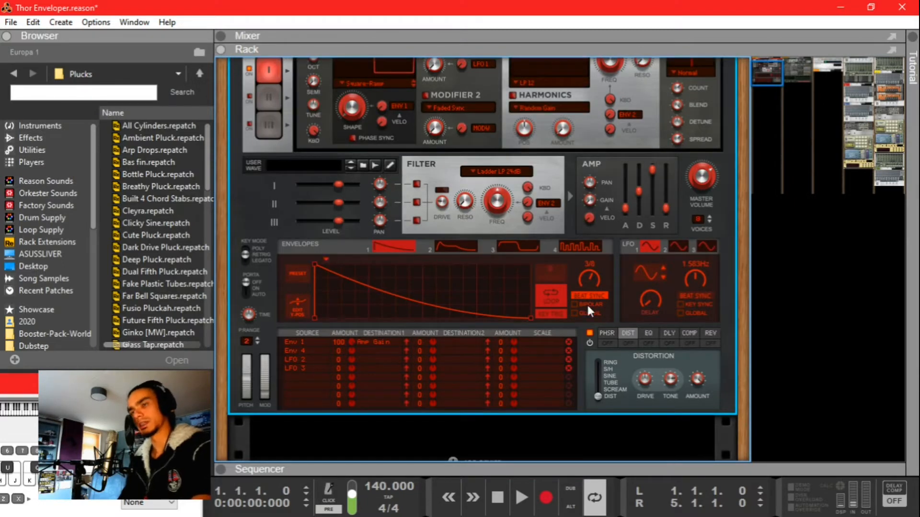
scroll(307, 251, up, 4)
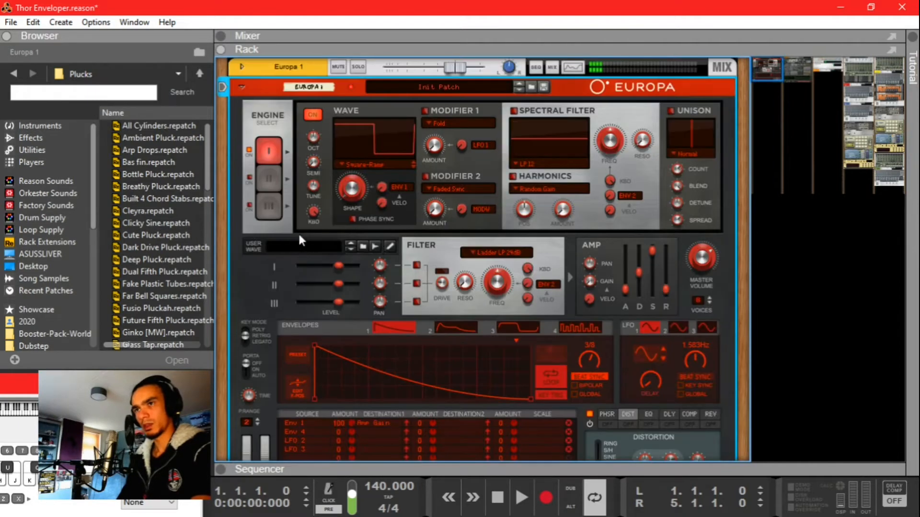
scroll(424, 128, down, 6)
drag(314, 223, 397, 214)
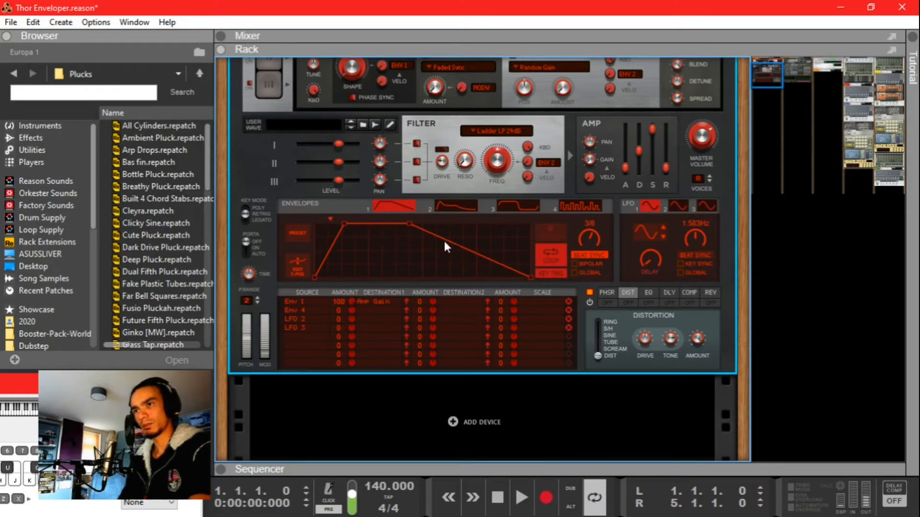
drag(466, 239, 464, 259)
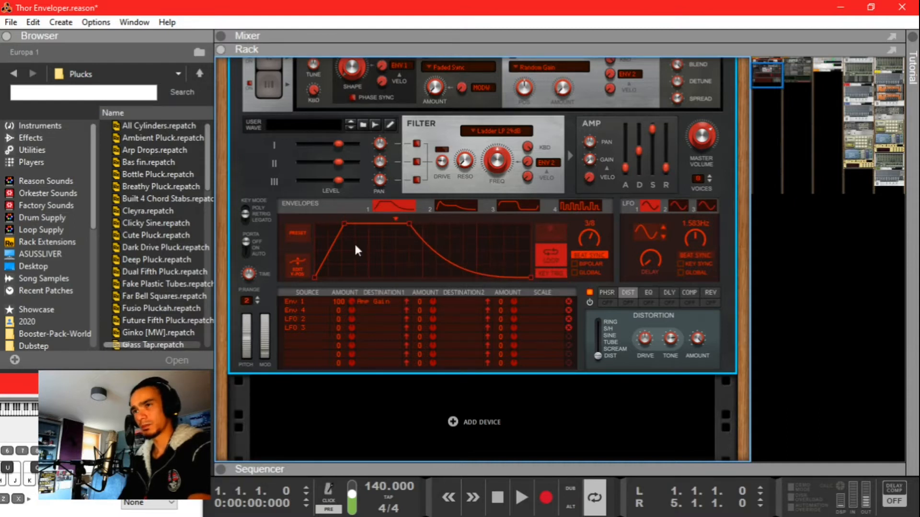
scroll(395, 203, right, 8)
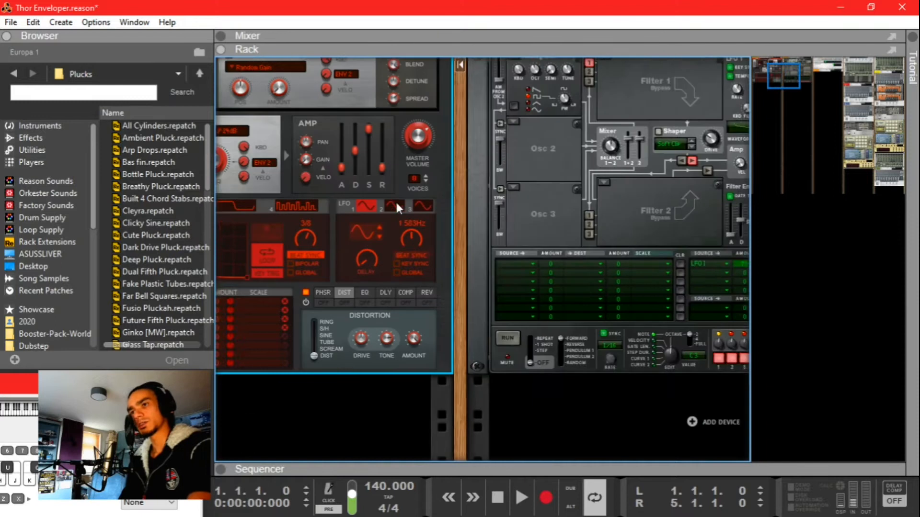
scroll(395, 304, up, 3)
scroll(453, 300, right, 2)
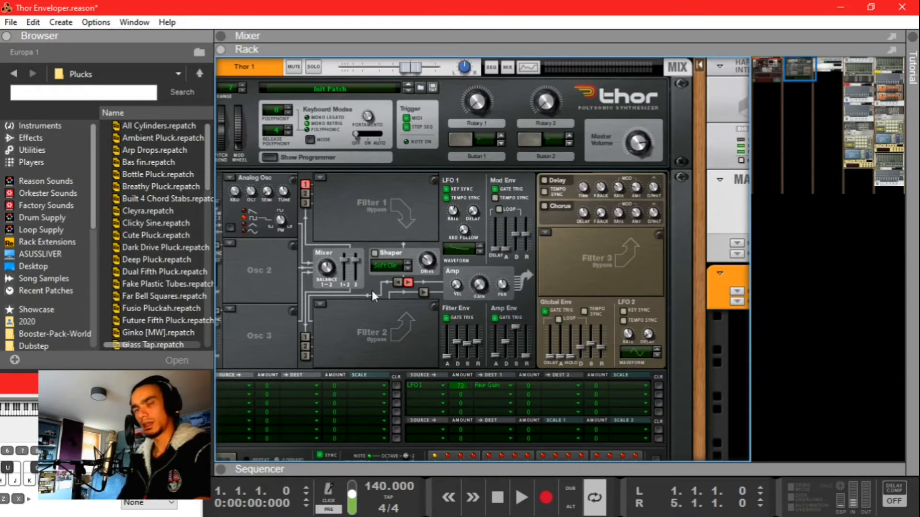
scroll(381, 226, left, 8)
scroll(487, 244, right, 6)
scroll(413, 271, left, 6)
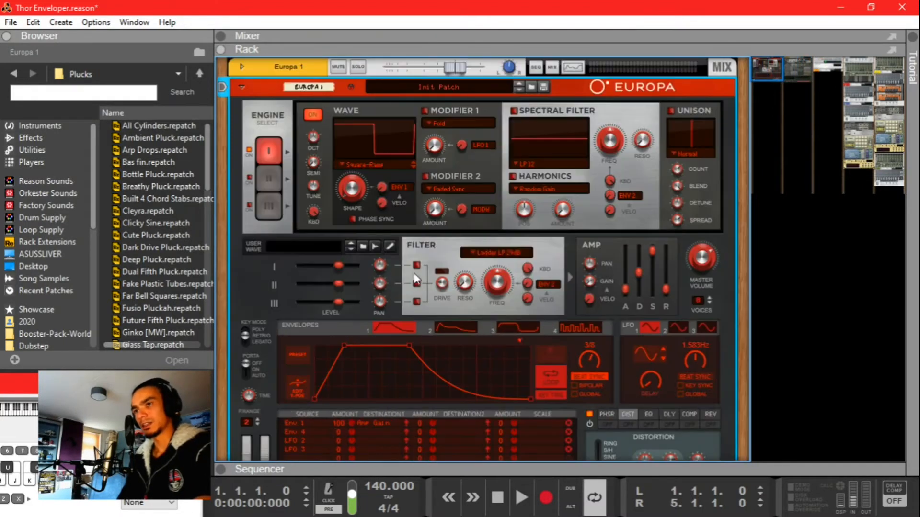
Step: Delete the Europa 1 and Thor 1 devices from the rack
key(ctrl+Delete)
click(293, 71)
key(ctrl+Delete)
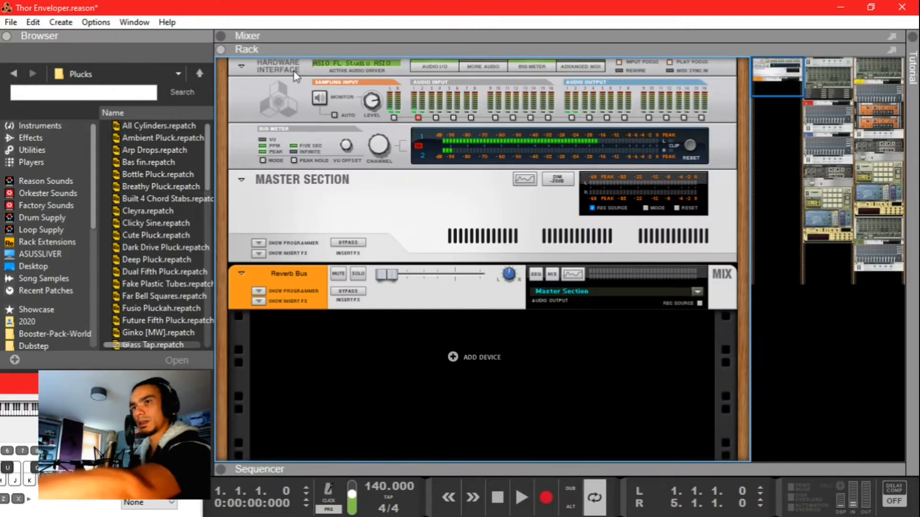
Step: Add a Combinator from Utilities and name it 'Thor Modernizer'
click(64, 150)
drag(128, 142, 292, 100)
text(Thor Modernizer)
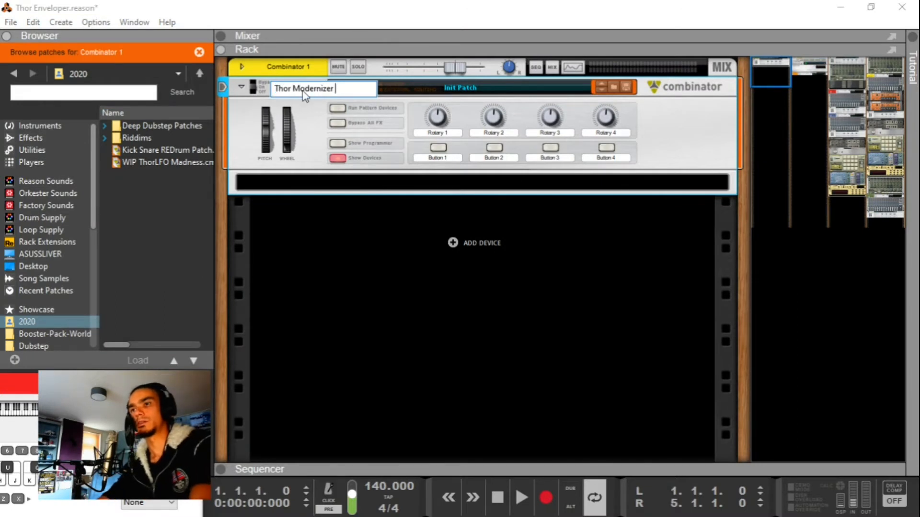
key(Return)
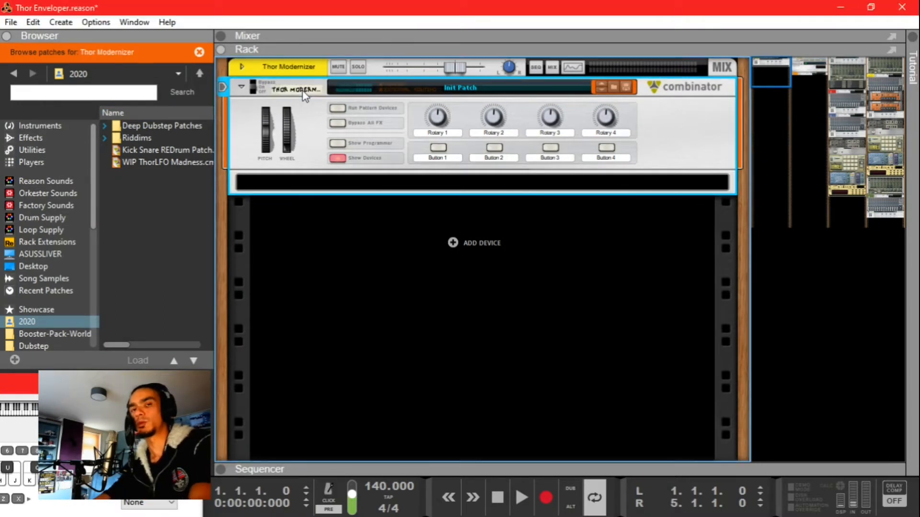
Step: Load a Europa Shapeshifting Synthesizer inside the Combinator
click(19, 125)
scroll(155, 231, down, 2)
click(138, 260)
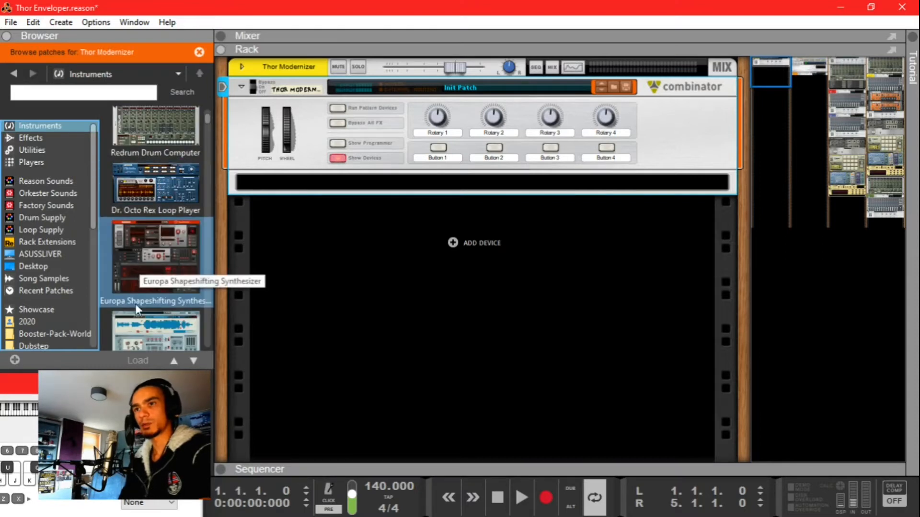
mouse_move(138, 278)
mouse_down()
mouse_move(325, 164)
mouse_move(326, 179)
mouse_up()
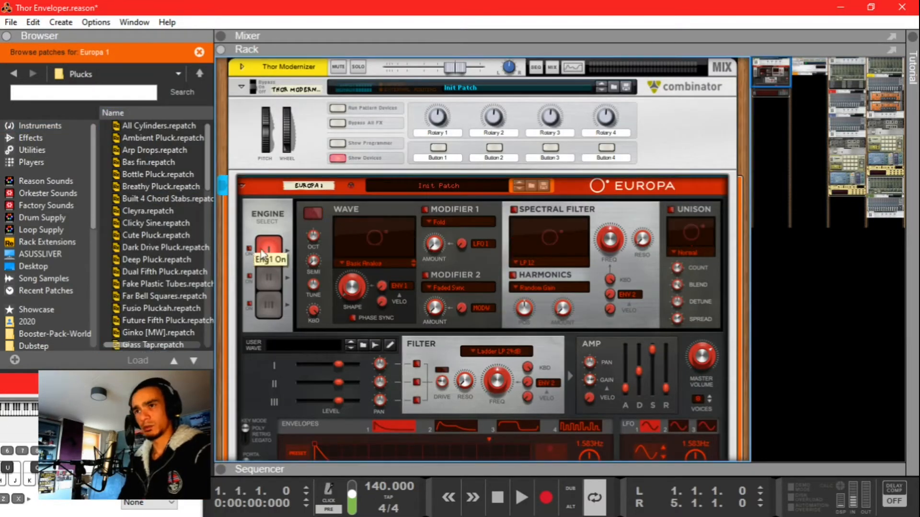
Step: Apply the first preset decay shape to each of Europa's envelopes 1–4
scroll(370, 233, down, 5)
scroll(335, 296, down, 1)
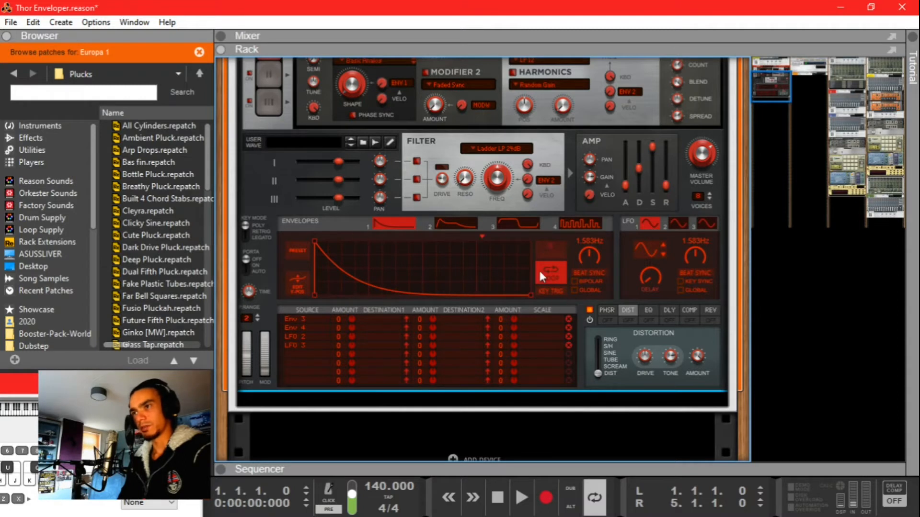
click(298, 251)
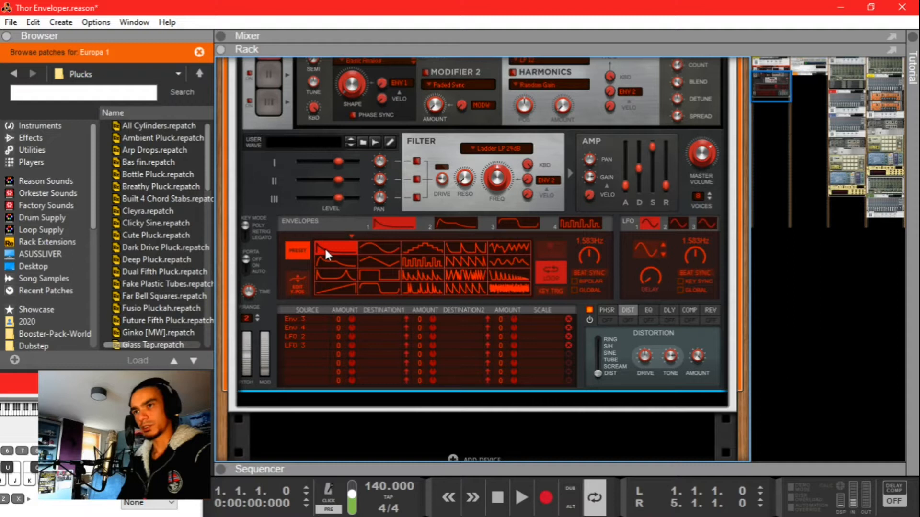
click(324, 246)
click(453, 225)
click(301, 250)
click(324, 246)
click(518, 223)
click(298, 250)
click(324, 246)
click(577, 223)
click(304, 251)
click(326, 245)
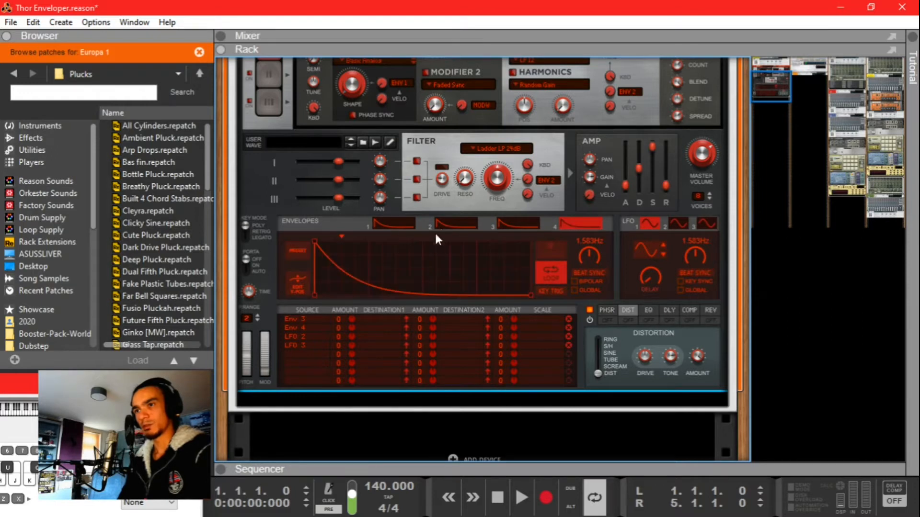
Step: Enable loop and beat sync on envelope 1, loop envelope 2, and review envelopes 3 and 4
click(396, 226)
click(541, 271)
click(544, 272)
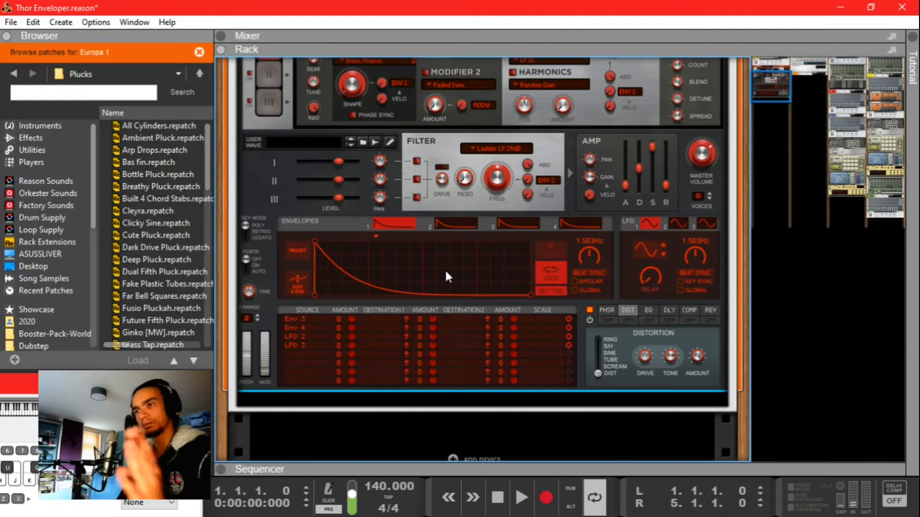
click(574, 270)
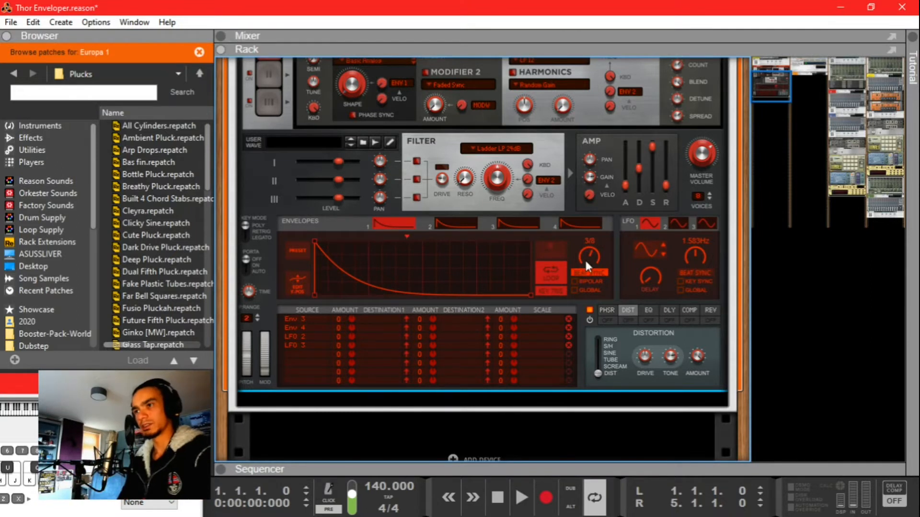
click(449, 230)
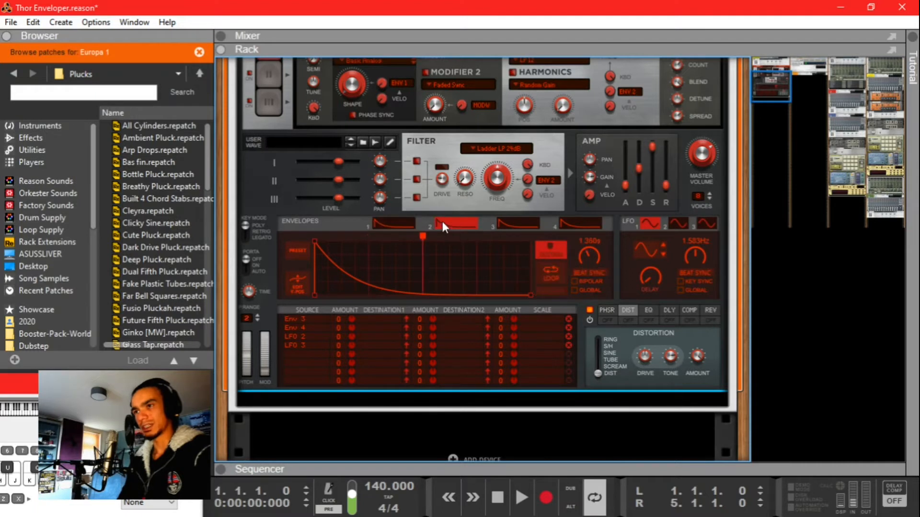
click(548, 279)
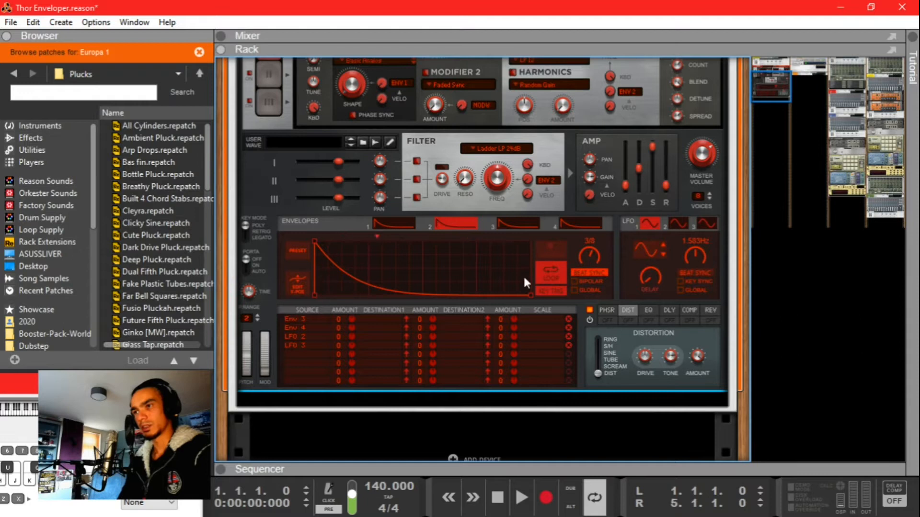
click(520, 220)
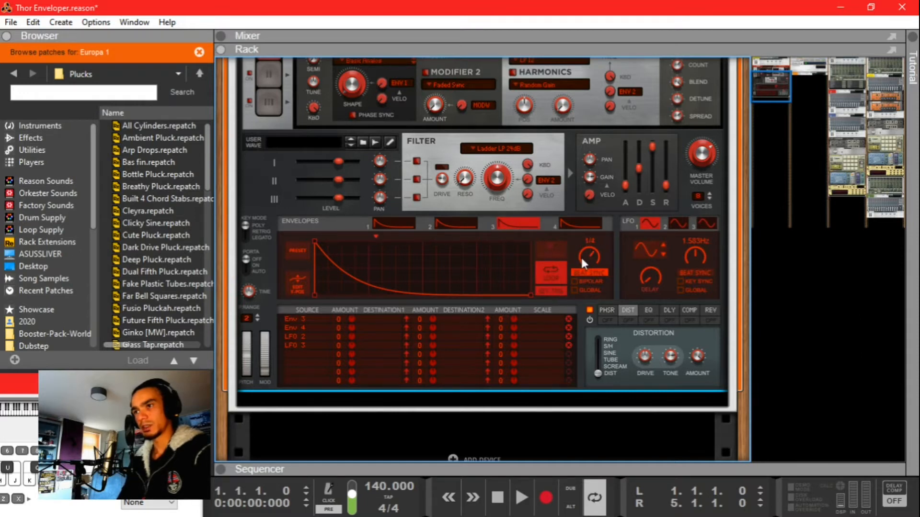
click(570, 230)
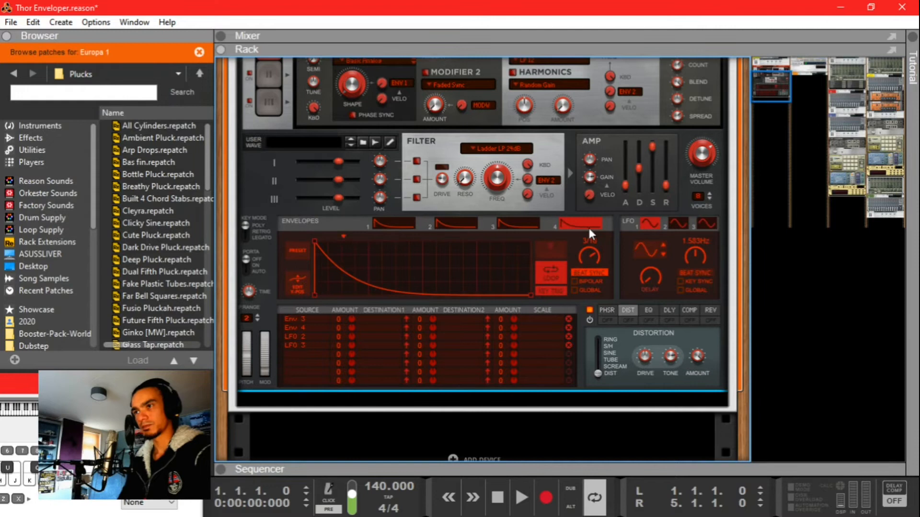
Step: Flip the rack to its back panels, adjust a rear control, and flip it front again
scroll(307, 269, down, 3)
scroll(364, 249, up, 3)
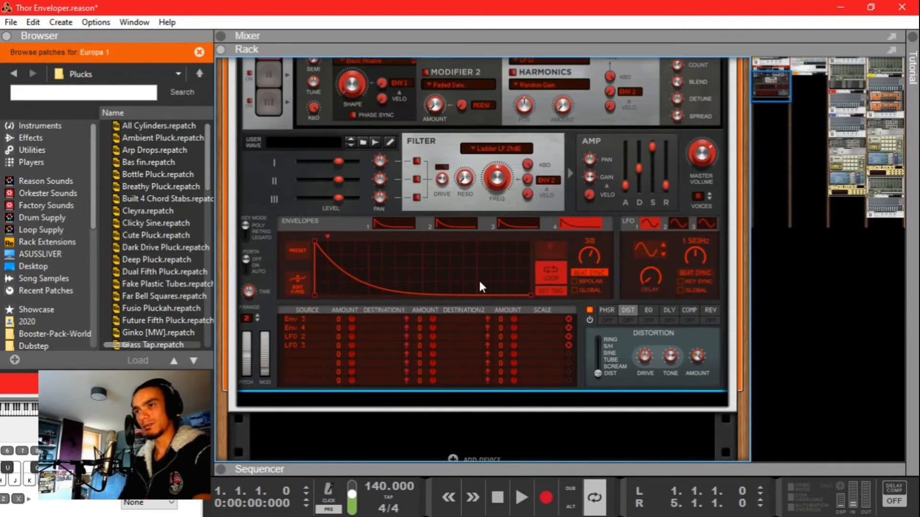
key(Tab)
scroll(439, 240, up, 5)
scroll(496, 274, down, 1)
drag(602, 253, 542, 235)
key(Tab)
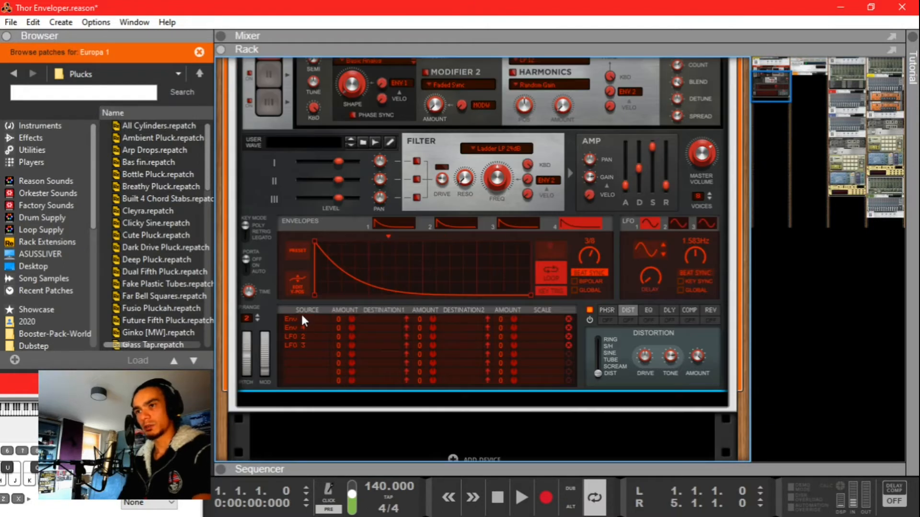
Step: Set the mod matrix sources of rows 1–4 to Envelope 1 through Envelope 4
click(297, 319)
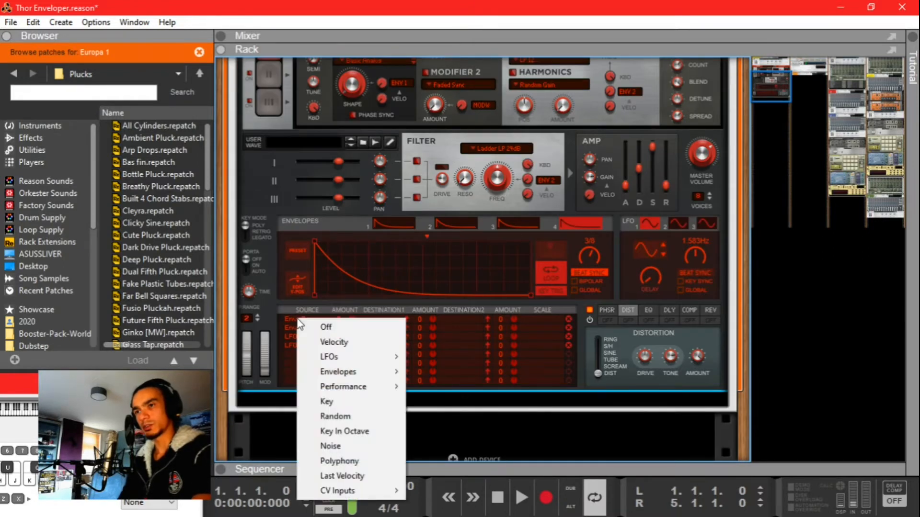
mouse_move(353, 372)
click(432, 387)
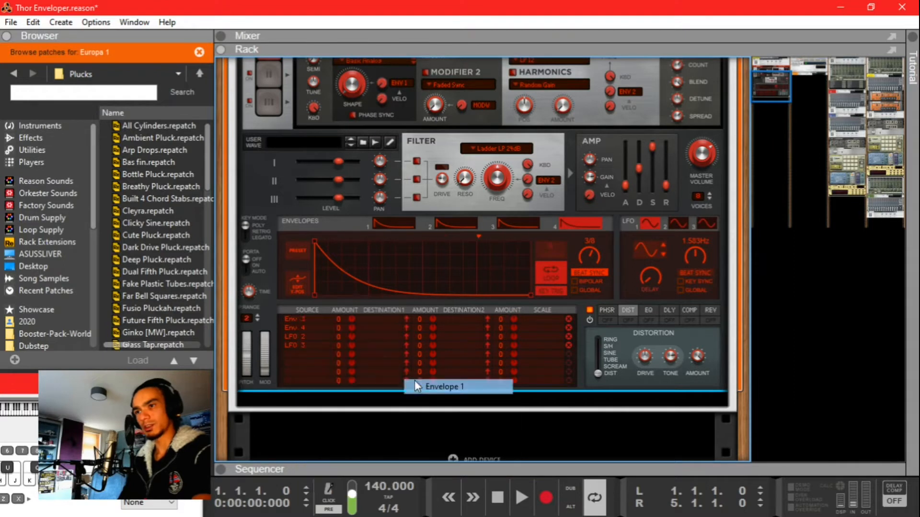
click(314, 328)
click(461, 411)
click(317, 337)
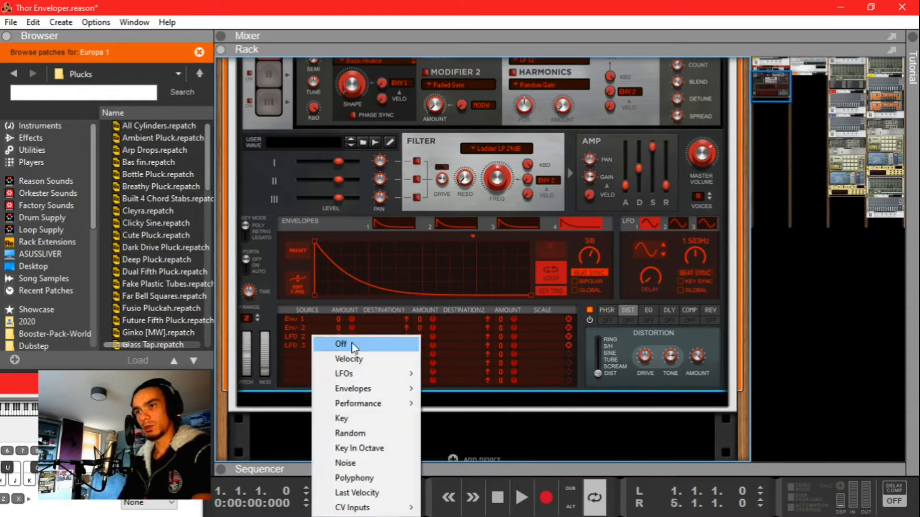
click(456, 445)
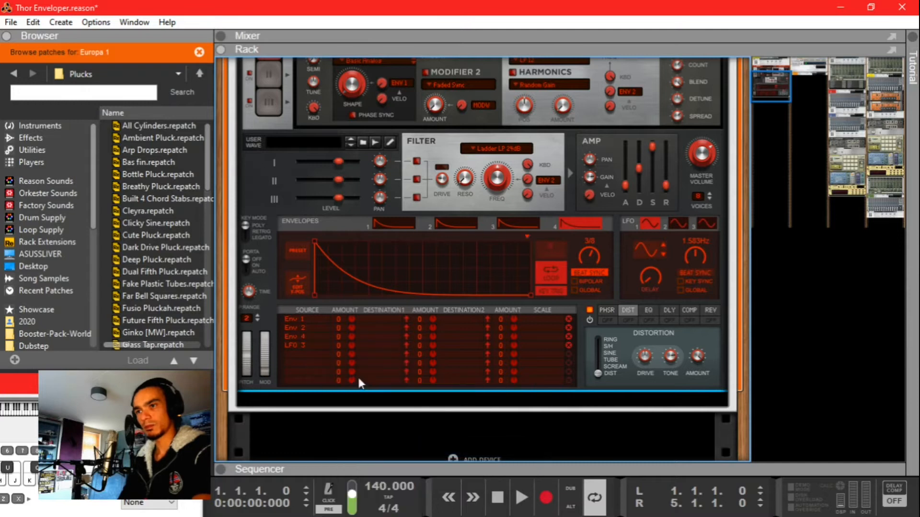
click(319, 336)
mouse_move(358, 386)
click(464, 435)
click(314, 345)
mouse_move(355, 217)
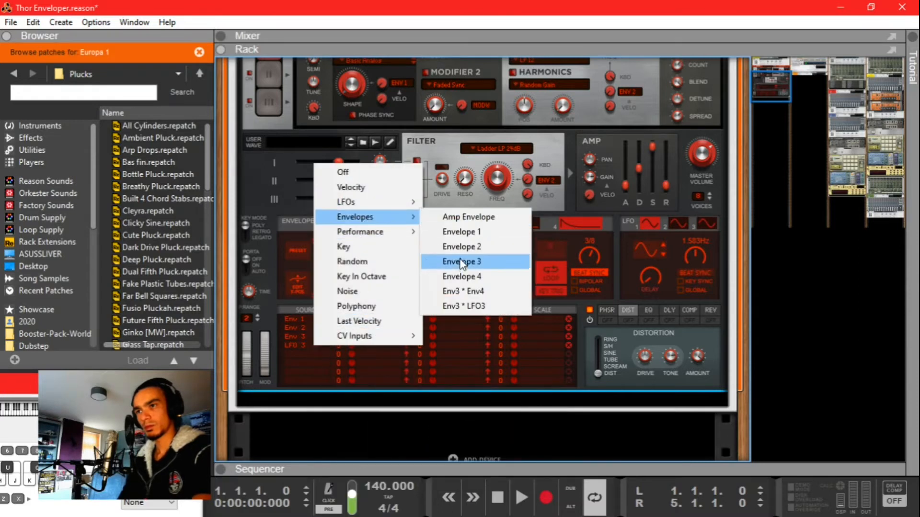
click(475, 275)
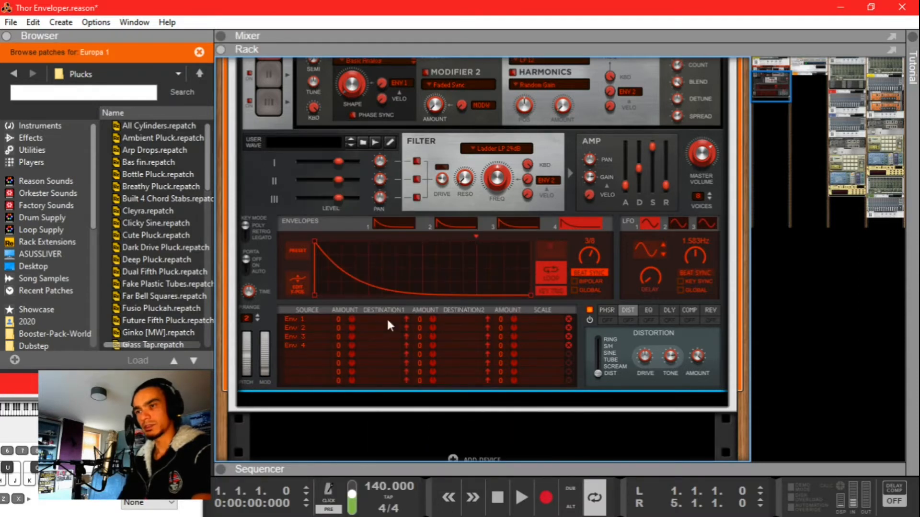
Step: Send rows 1–4 to CV1–CV4 Out and raise their amounts to 100
click(361, 316)
mouse_move(412, 278)
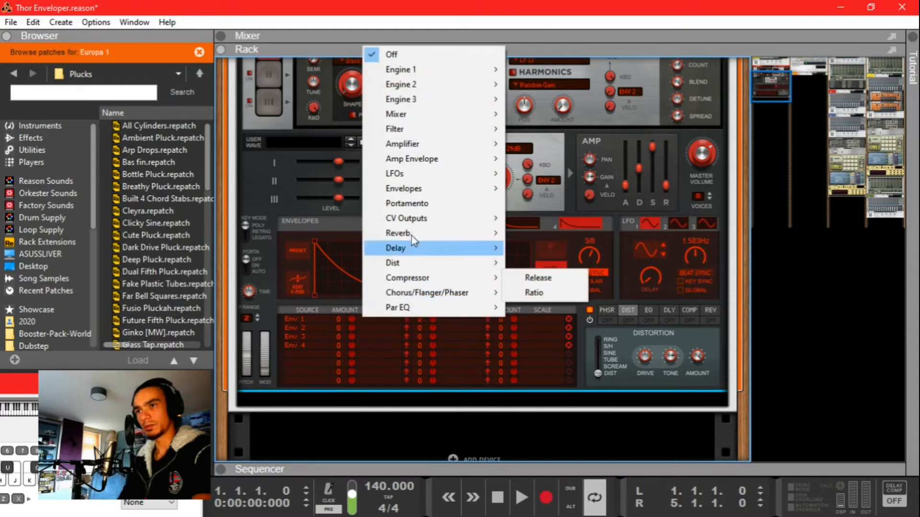
mouse_move(421, 218)
click(532, 218)
click(359, 324)
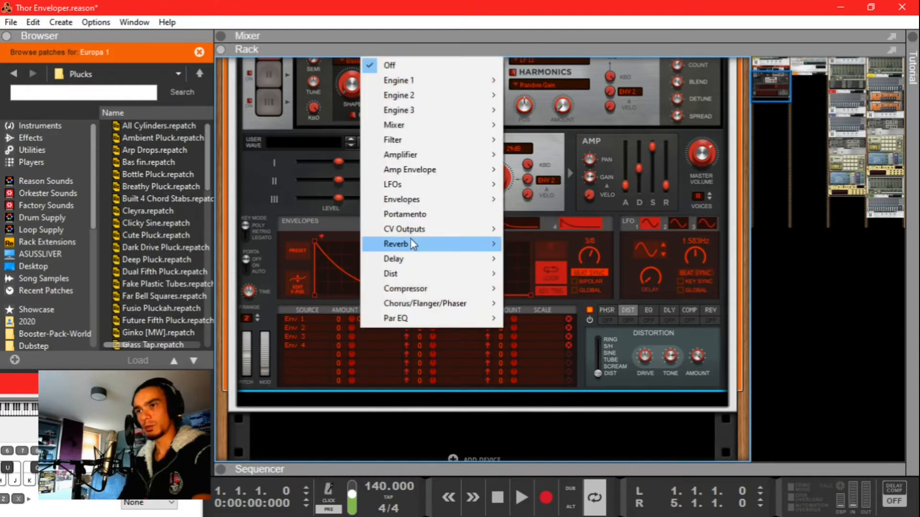
mouse_move(415, 238)
click(537, 247)
click(369, 336)
click(540, 276)
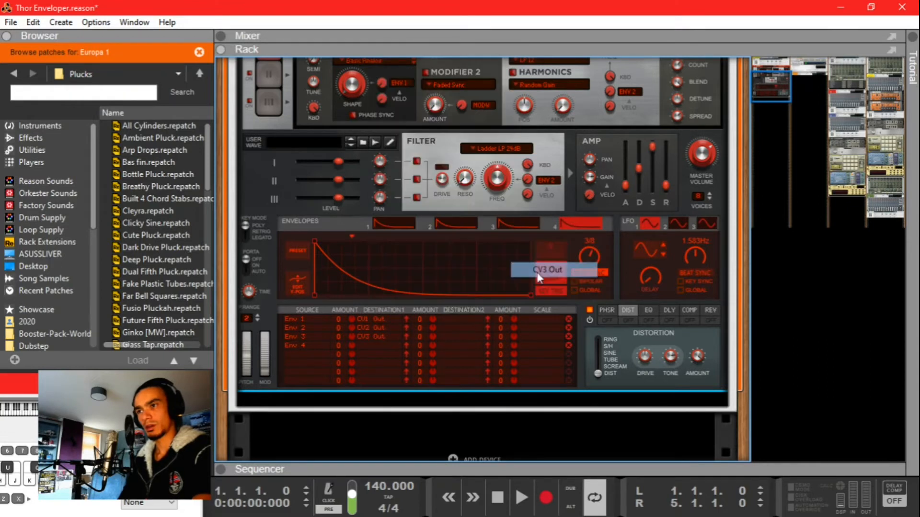
click(371, 345)
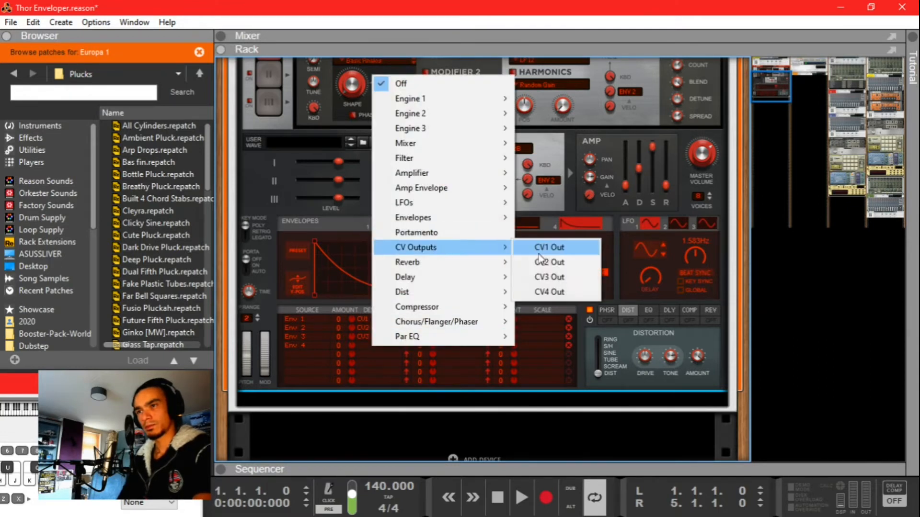
click(551, 290)
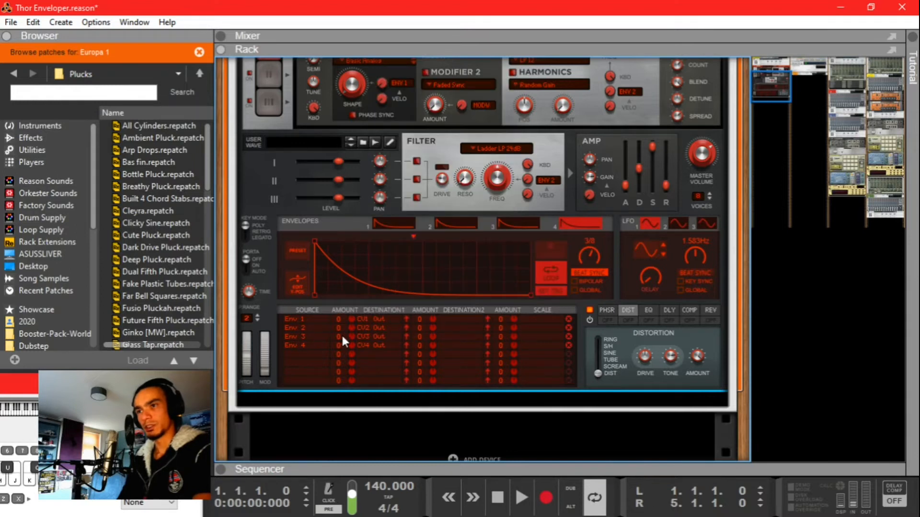
drag(351, 319, 369, 218)
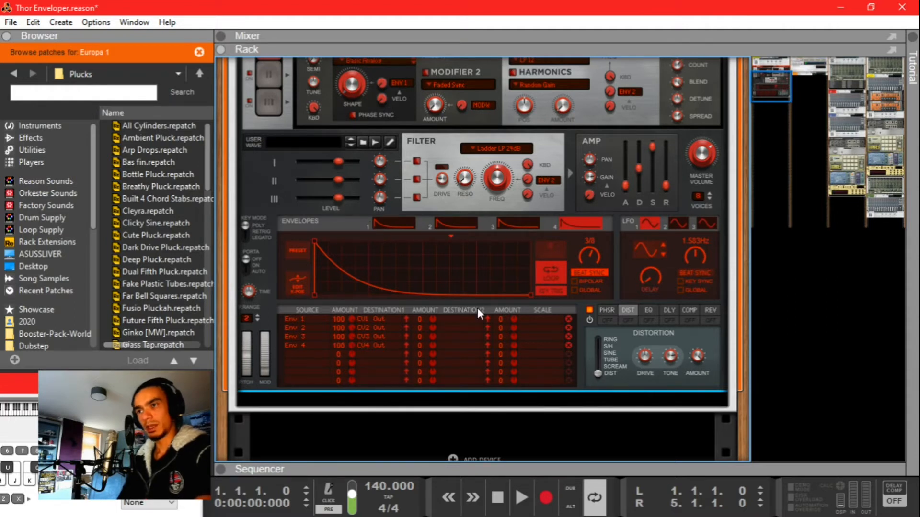
Step: Scale each Env 1–4 routing by the Amp Envelope
click(534, 319)
mouse_move(573, 369)
click(690, 369)
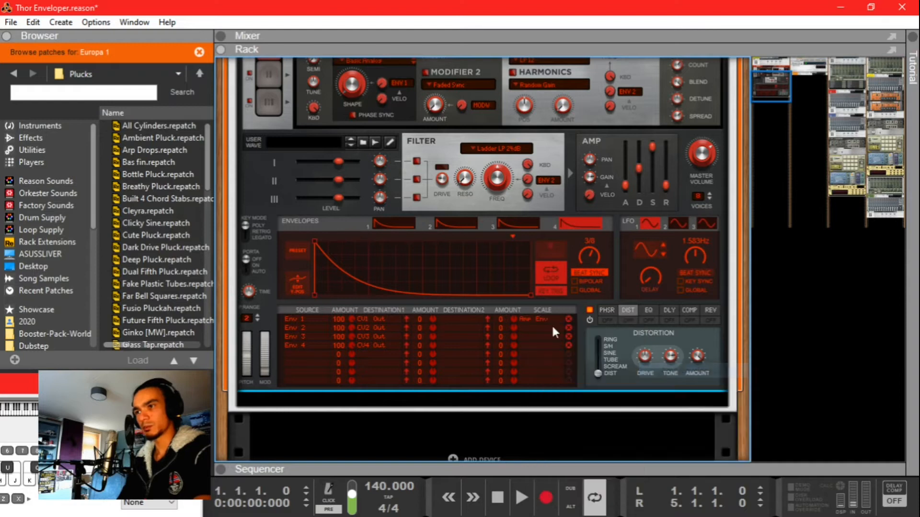
click(546, 329)
click(697, 381)
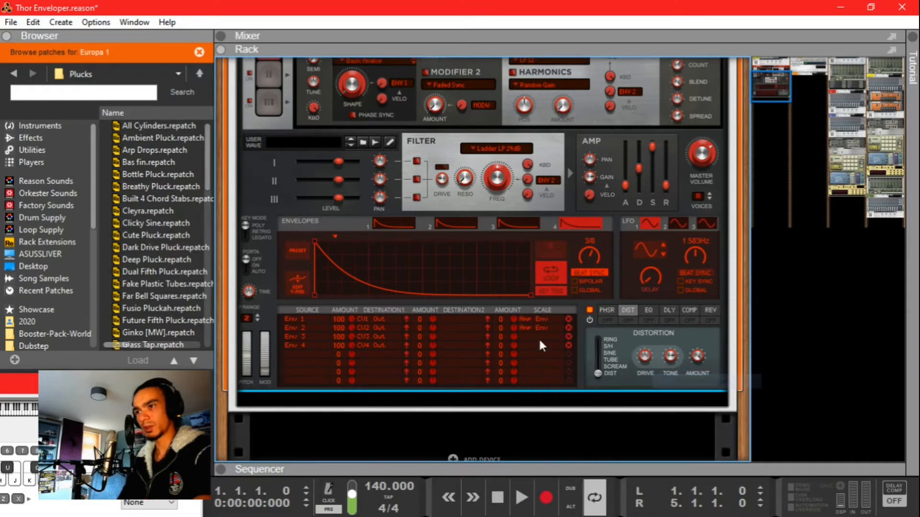
click(537, 337)
click(698, 386)
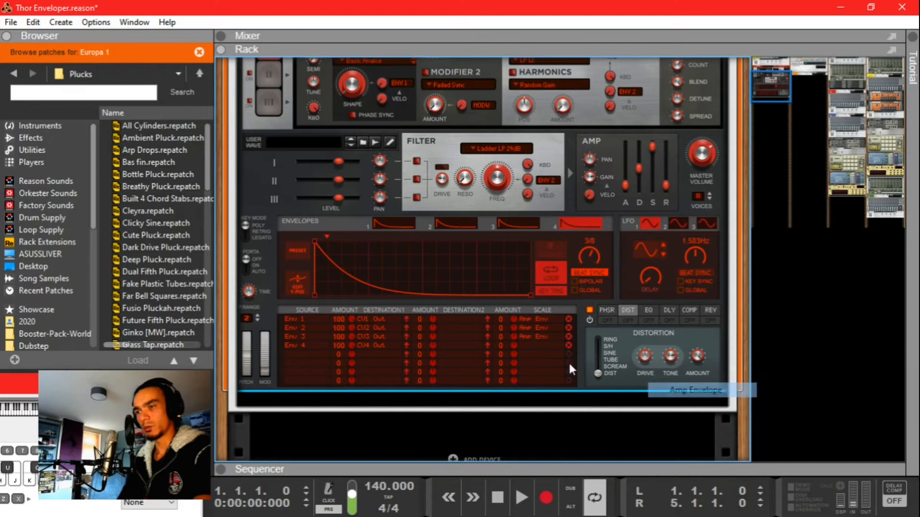
click(522, 345)
mouse_move(579, 217)
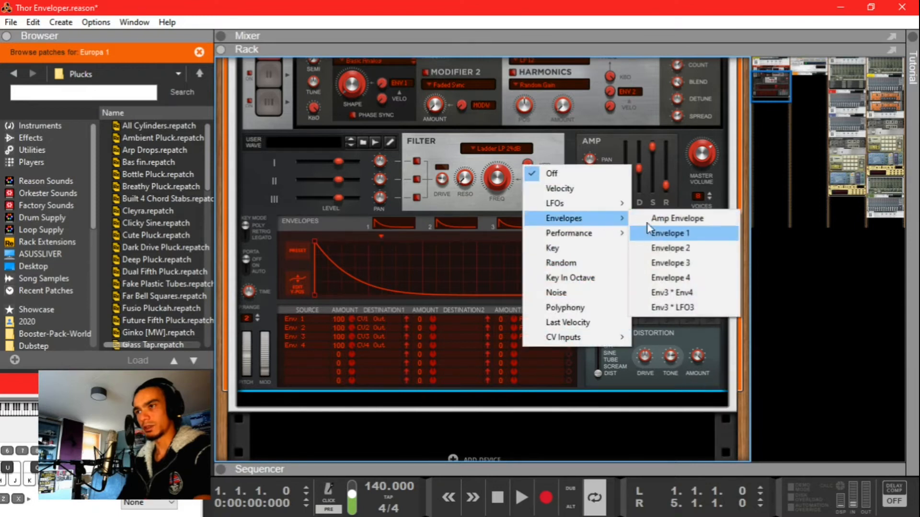
click(680, 218)
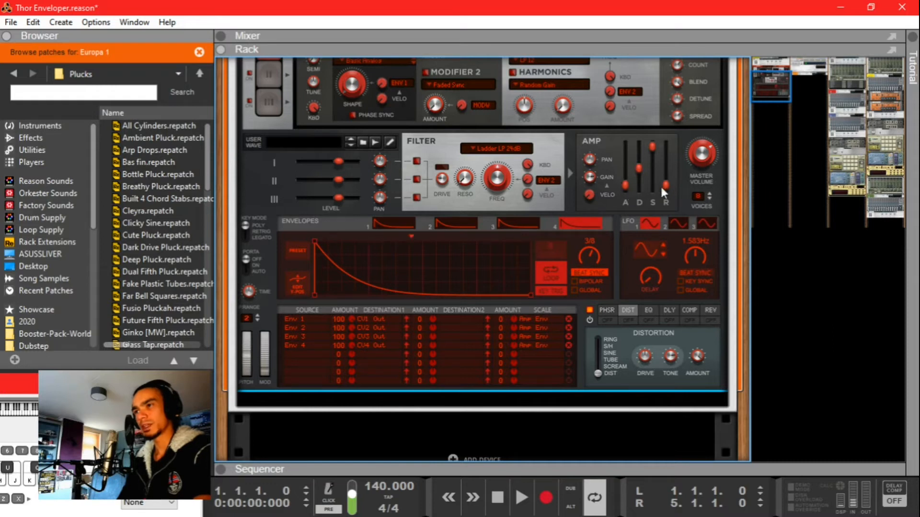
mouse_move(665, 192)
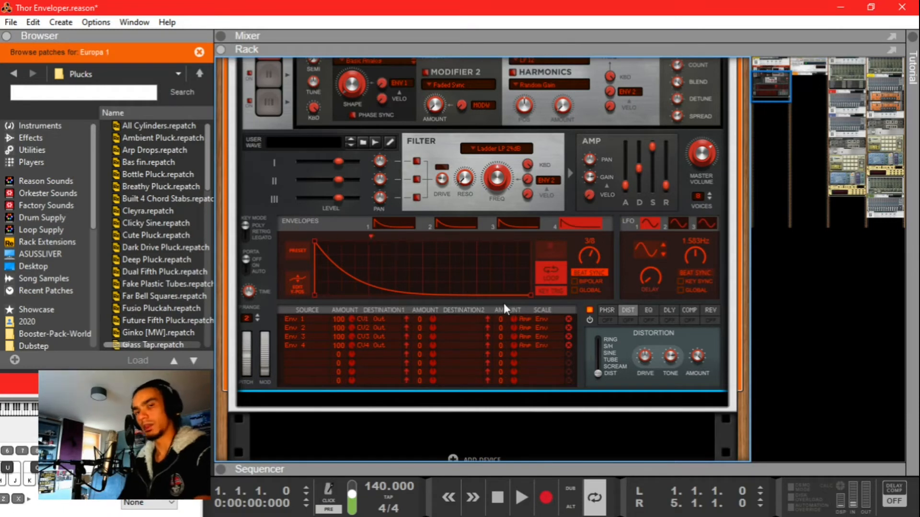
Step: Raise the scale amounts of all four matrix rows to 100
mouse_move(516, 320)
mouse_down()
mouse_move(515, 297)
mouse_move(513, 305)
mouse_up()
mouse_move(516, 338)
mouse_down()
mouse_move(515, 316)
mouse_move(516, 323)
mouse_up()
scroll(489, 326, down, 3)
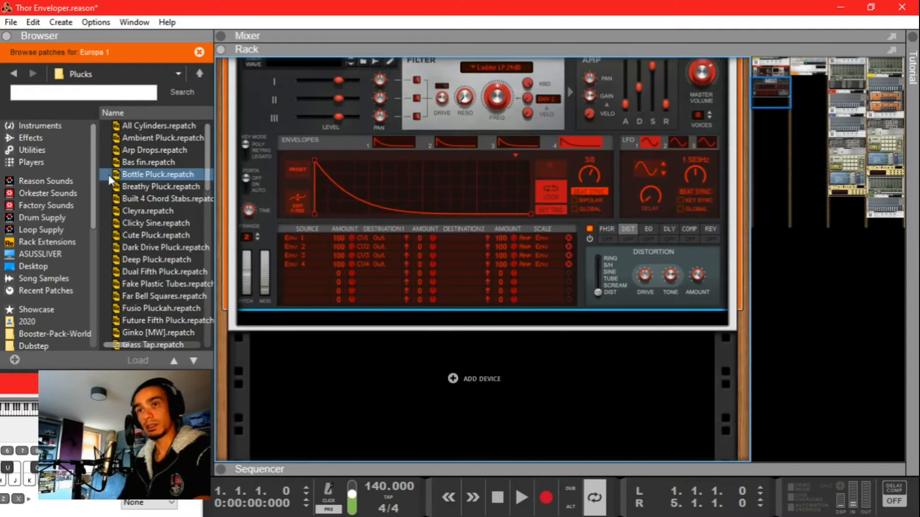
Step: Add a Spider CV Merger & Splitter below Europa and duplicate it into four units
click(49, 148)
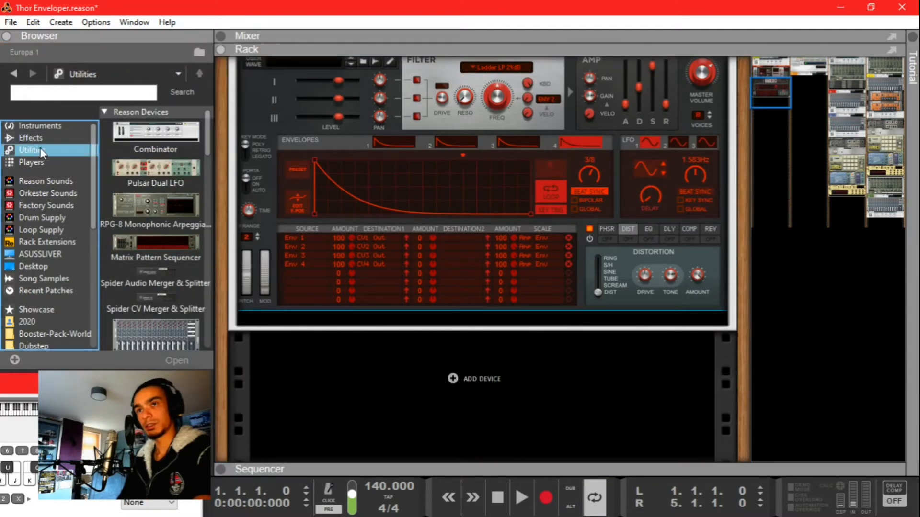
drag(136, 304, 445, 340)
ctrl+click(476, 338)
drag(522, 332, 521, 354)
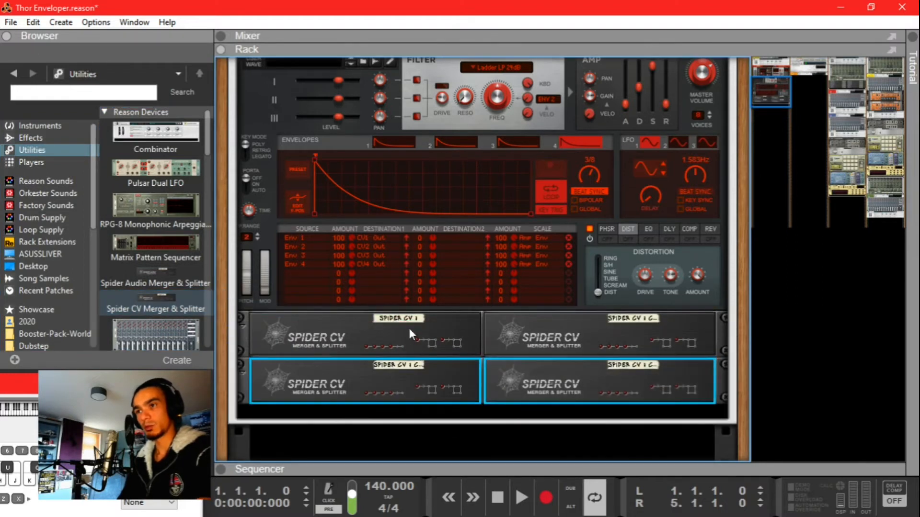
Step: Label the four Spider CV units 1, 2, 3 and 4, then turn the rack to its rear
double_click(406, 319)
text(1)
double_click(634, 321)
text(2)
click(412, 368)
text(3)
click(617, 365)
text(4)
click(512, 355)
key(Tab)
Step: Unplug the leftover cables on Spider CV units 1 and 3
scroll(548, 306, up, 3)
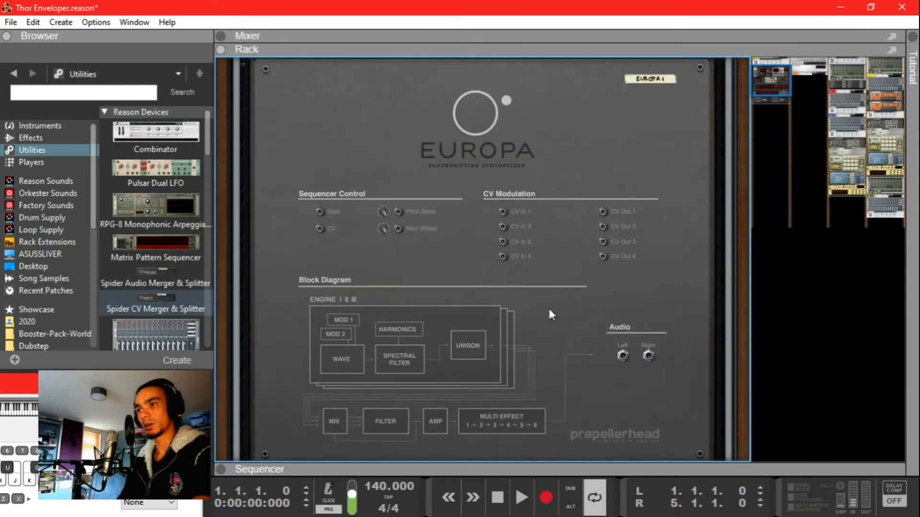
scroll(423, 237, down, 3)
drag(361, 295, 385, 256)
drag(412, 295, 426, 282)
drag(360, 342, 389, 380)
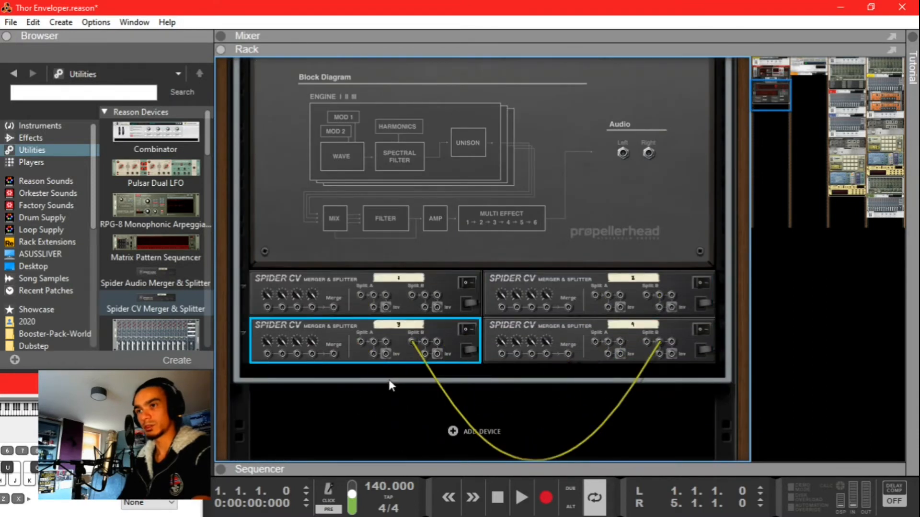
drag(415, 338, 428, 436)
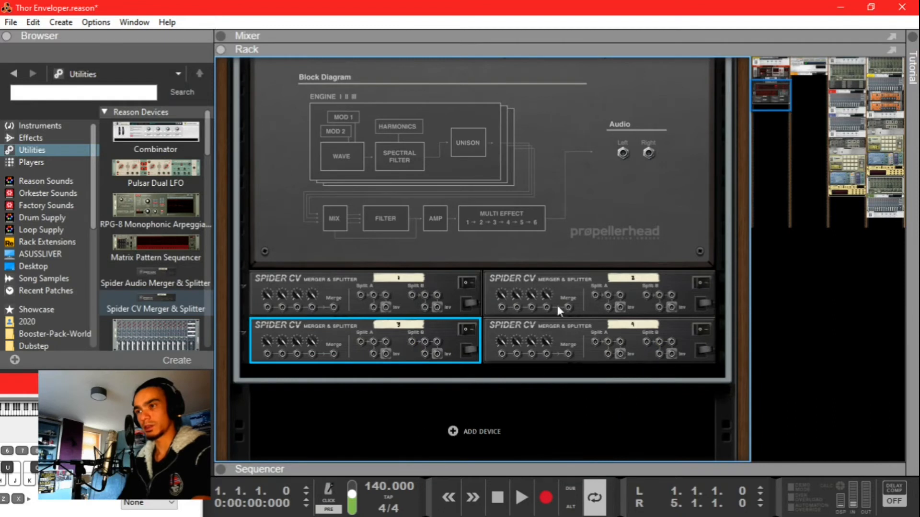
Step: Cable Europa CV Out 1–4 into the Split A inputs of Spider CV units 1–4
scroll(556, 303, up, 3)
scroll(603, 125, down, 2)
scroll(600, 98, up, 1)
drag(602, 90, 366, 378)
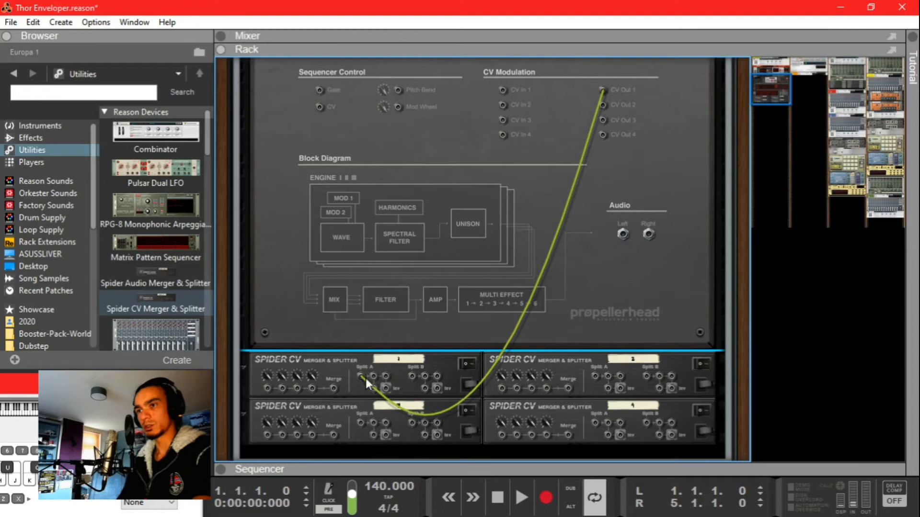
drag(594, 376, 604, 106)
drag(603, 119, 360, 422)
drag(599, 421, 599, 177)
Step: Link each Spider CV unit's Split A to its Split B
click(412, 364)
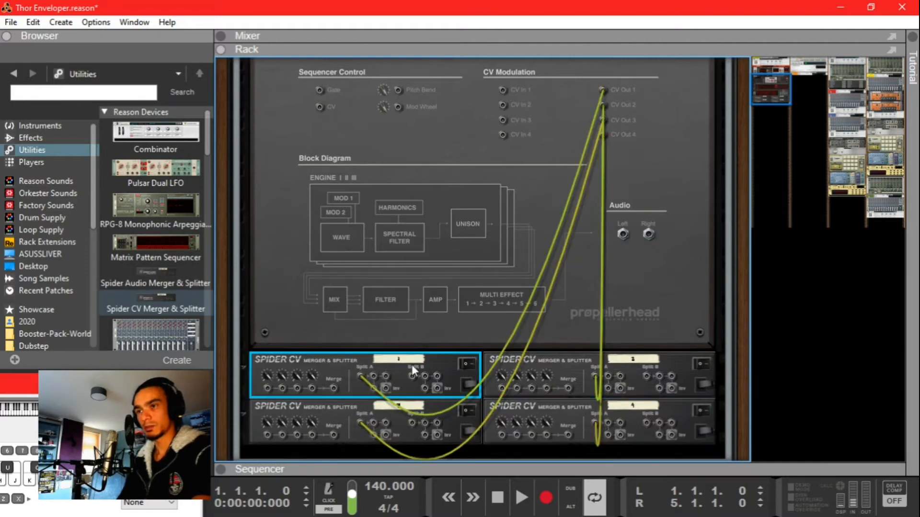
scroll(431, 316, down, 2)
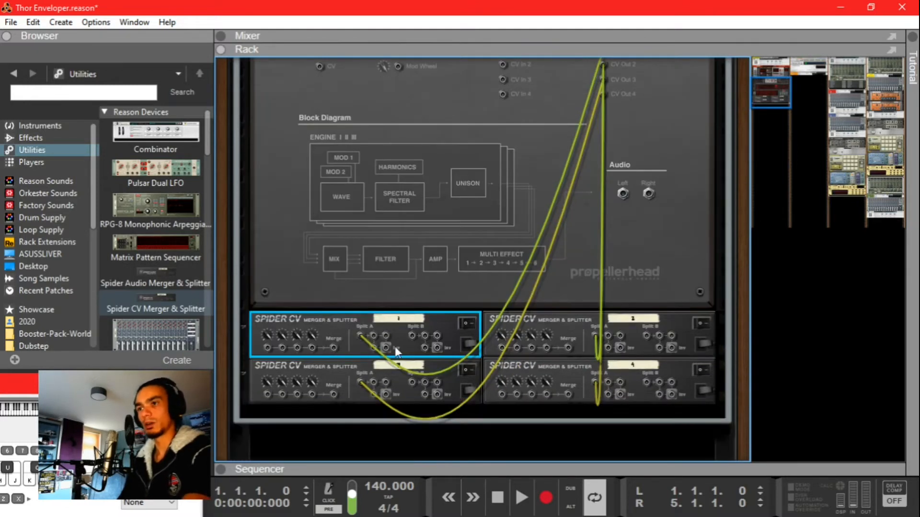
drag(386, 337, 413, 337)
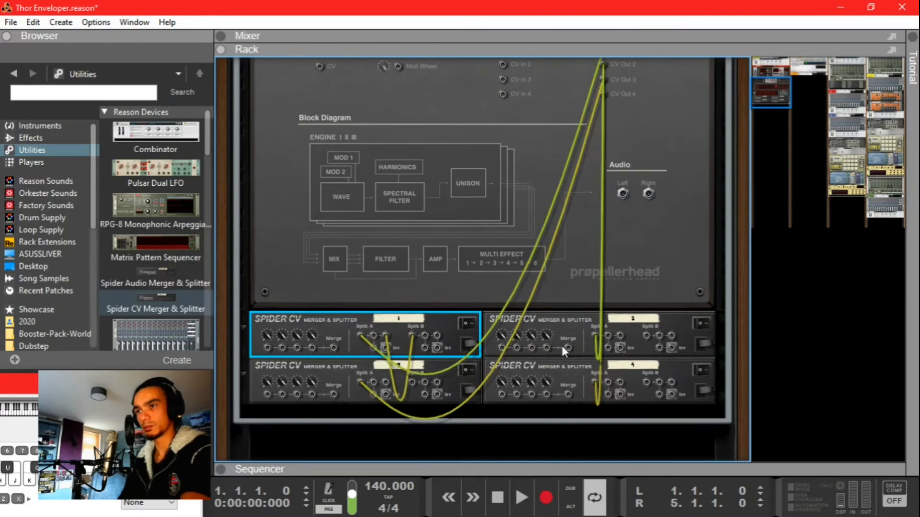
drag(620, 336, 646, 336)
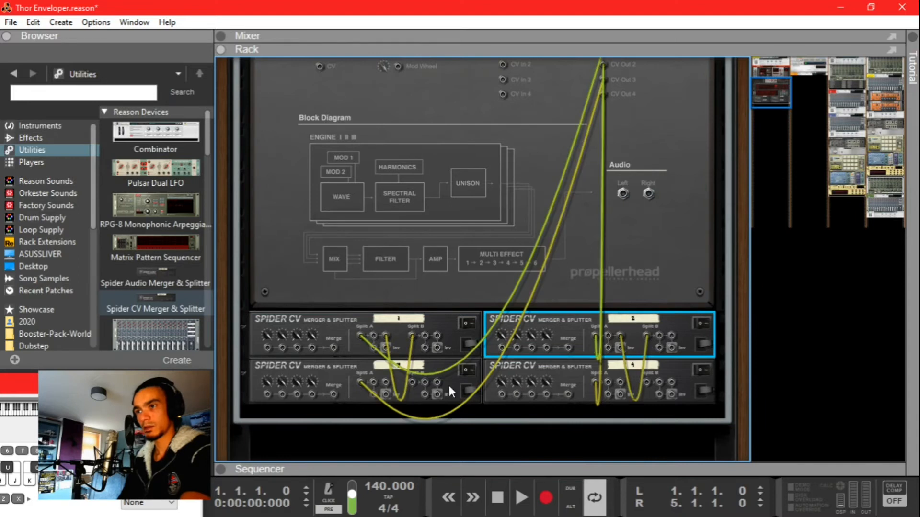
drag(392, 385, 413, 383)
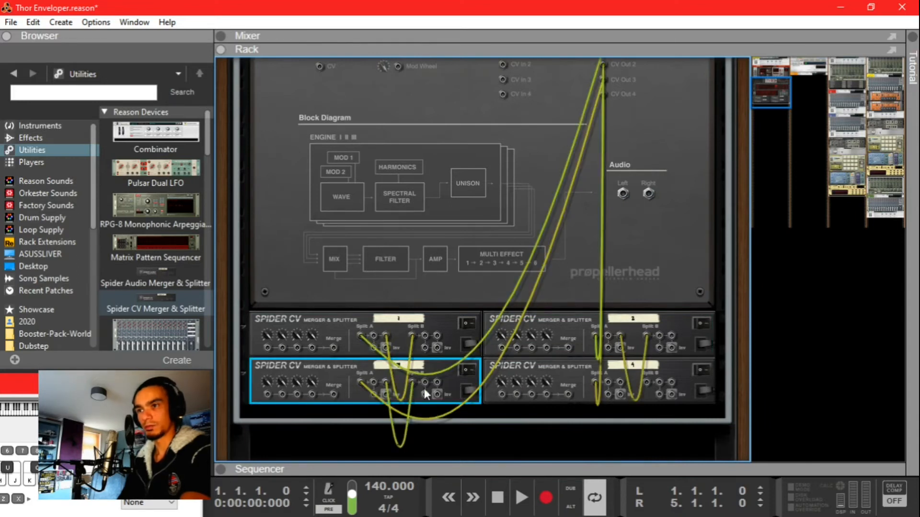
drag(620, 383, 649, 382)
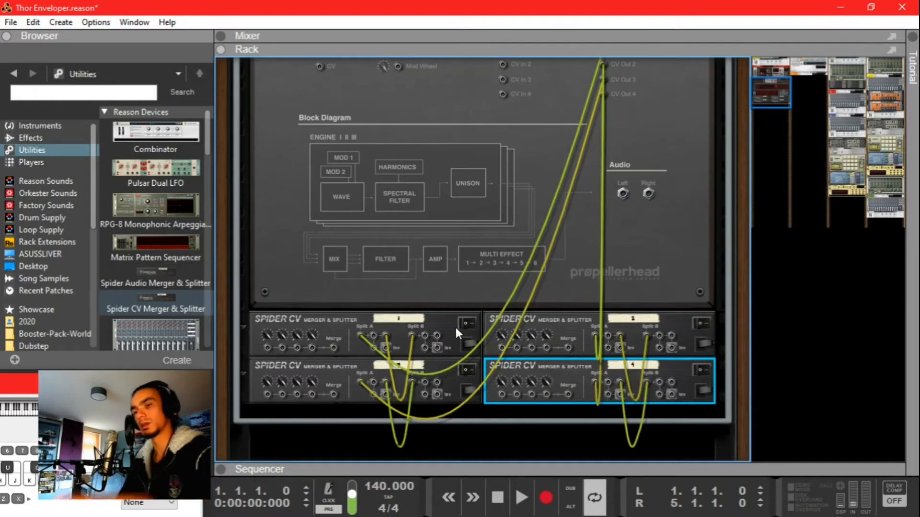
scroll(479, 349, down, 2)
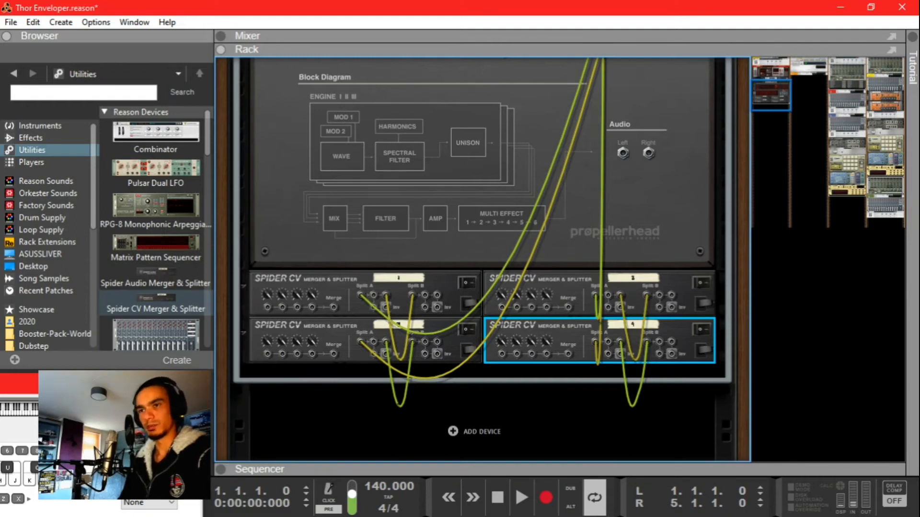
scroll(488, 292, up, 5)
scroll(351, 235, down, 3)
Step: Add a Thor synthesizer from the Browser's Instruments list to the bottom of the rack
key(Tab)
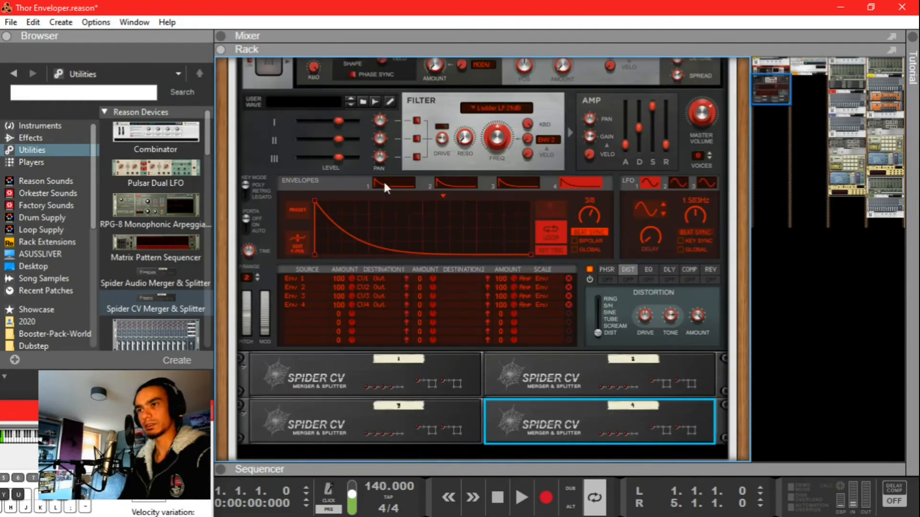
scroll(382, 215, up, 3)
scroll(361, 223, up, 3)
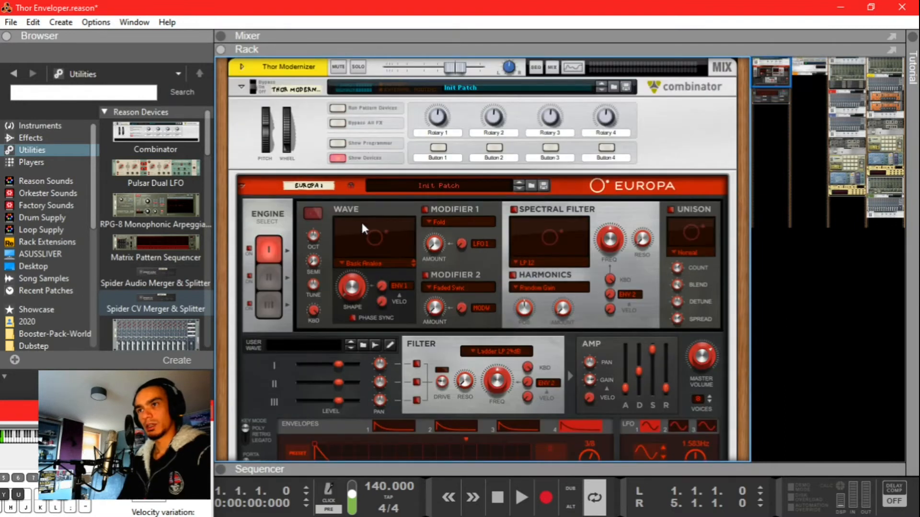
scroll(333, 158, down, 5)
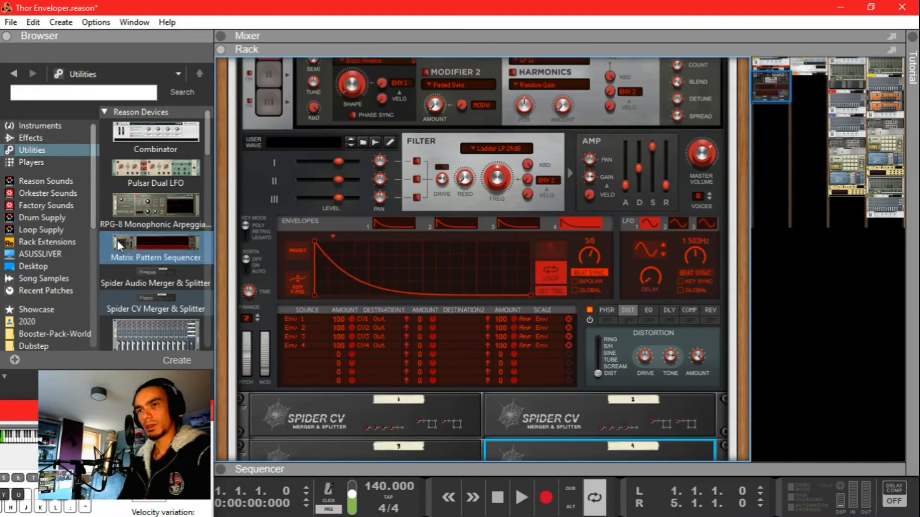
click(68, 127)
scroll(163, 249, down, 5)
drag(163, 202, 323, 248)
Step: Cable Thor's Audio Output 1 into the Combinator's Input L on the rack's back
key(Tab)
drag(695, 264, 536, 109)
scroll(581, 262, down, 10)
drag(690, 388, 537, 110)
scroll(643, 362, up, 10)
scroll(490, 176, down, 10)
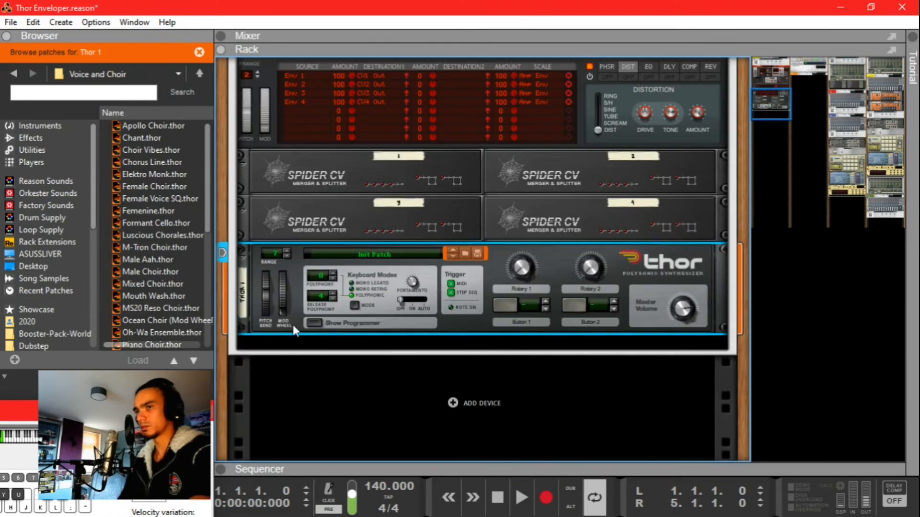
Step: In Thor's programmer, raise Amp Env sustain near maximum and turn oscillator 3's level fully down
click(328, 324)
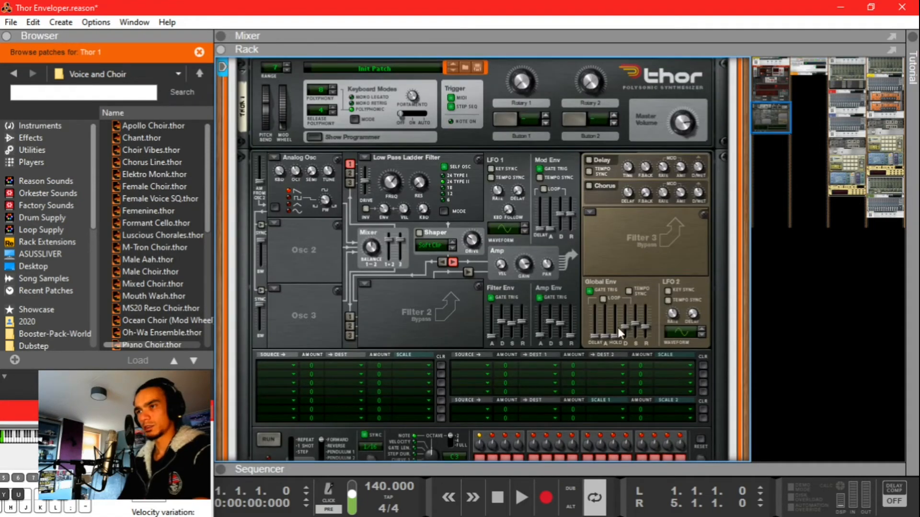
drag(561, 323, 564, 283)
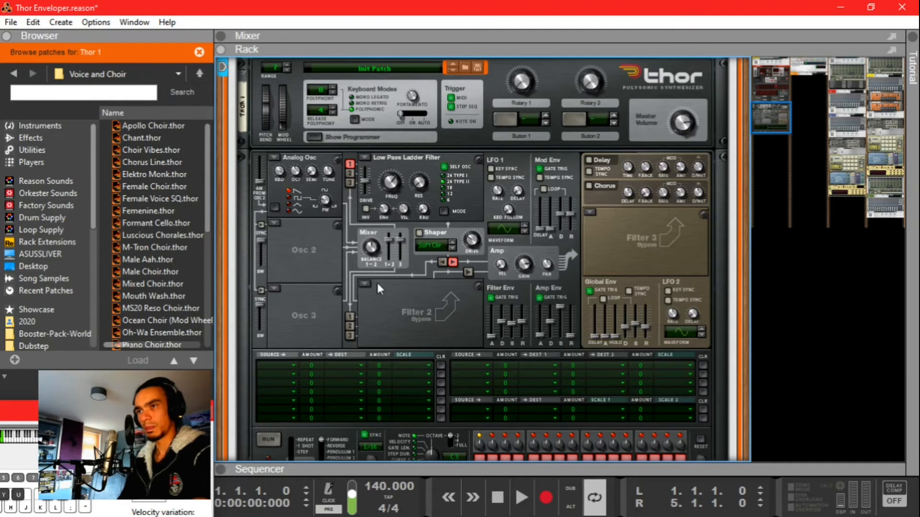
drag(400, 247, 400, 314)
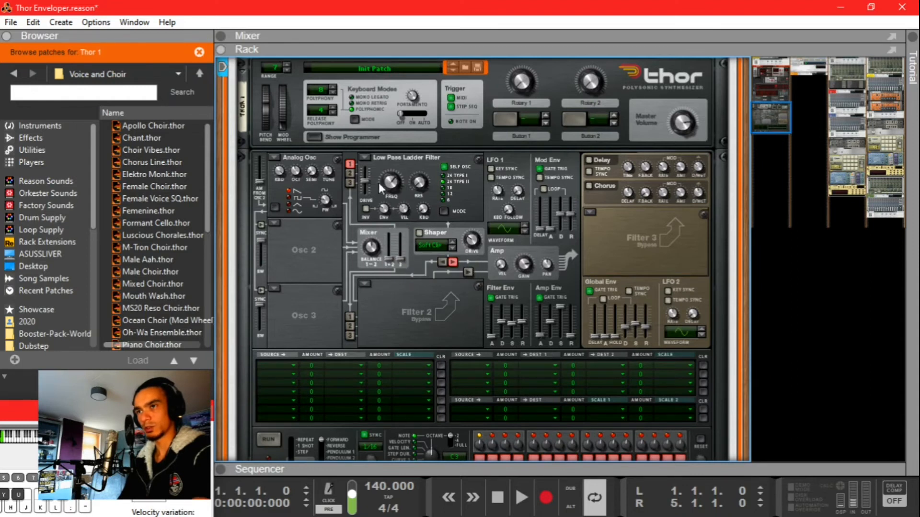
Step: Set Thor's Filter 1 type to Bypass
click(366, 157)
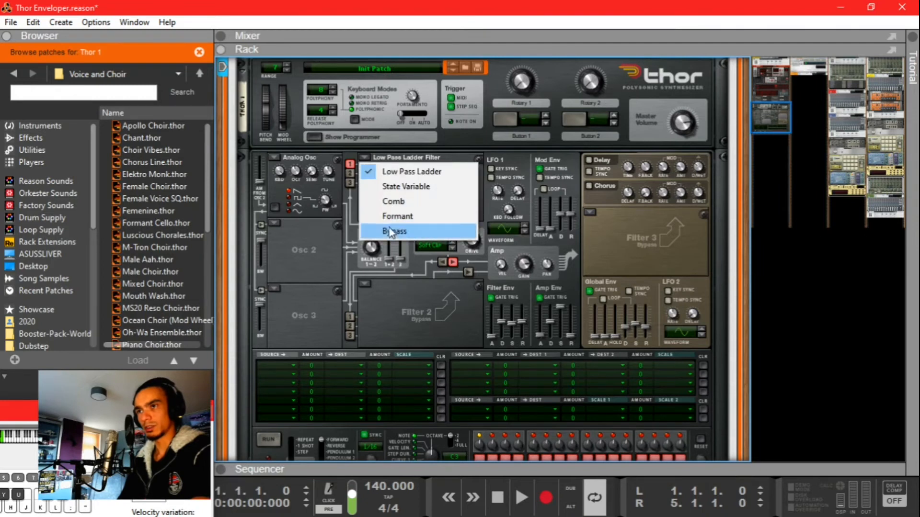
click(389, 231)
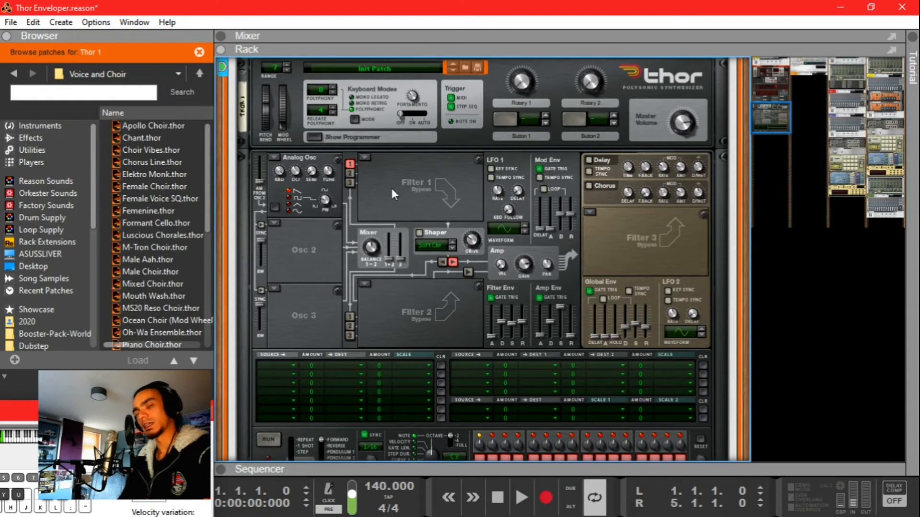
scroll(402, 201, down, 3)
scroll(400, 217, up, 7)
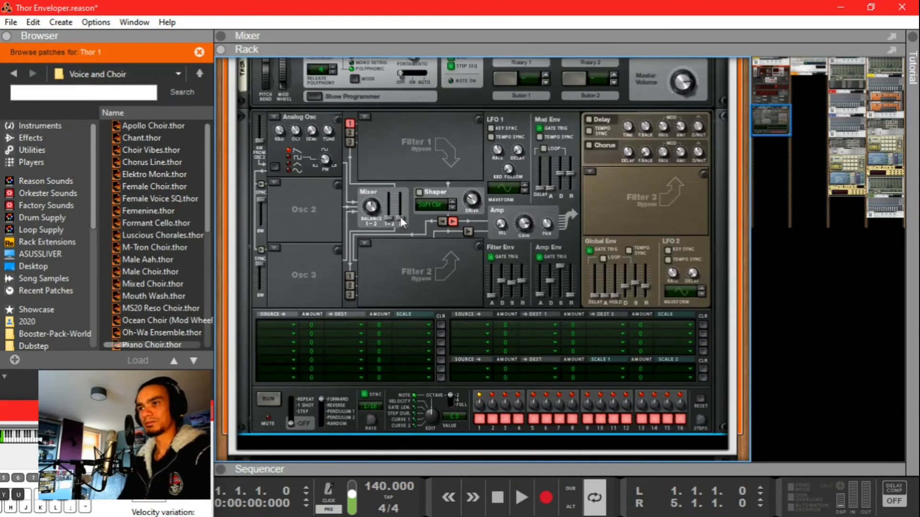
Step: Select the Thor Modernizer Combinator in the rack
scroll(240, 273, up, 8)
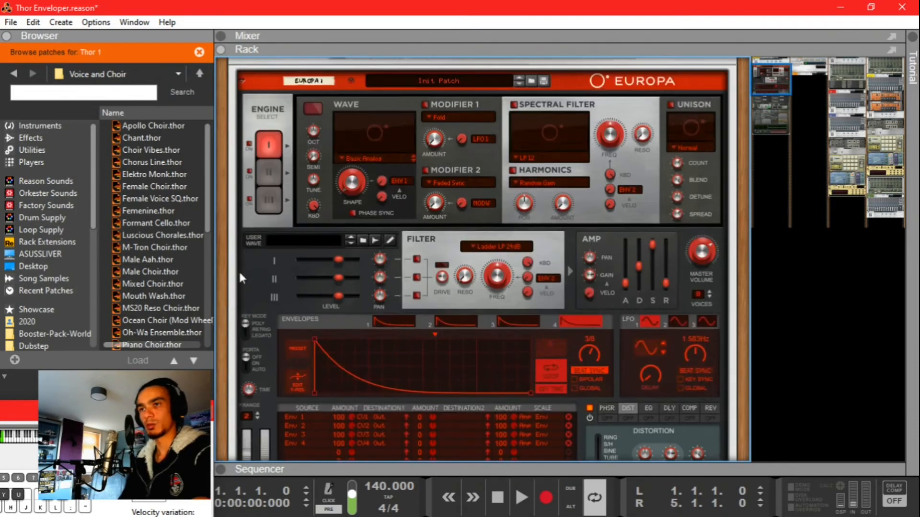
click(228, 95)
scroll(271, 134, down, 10)
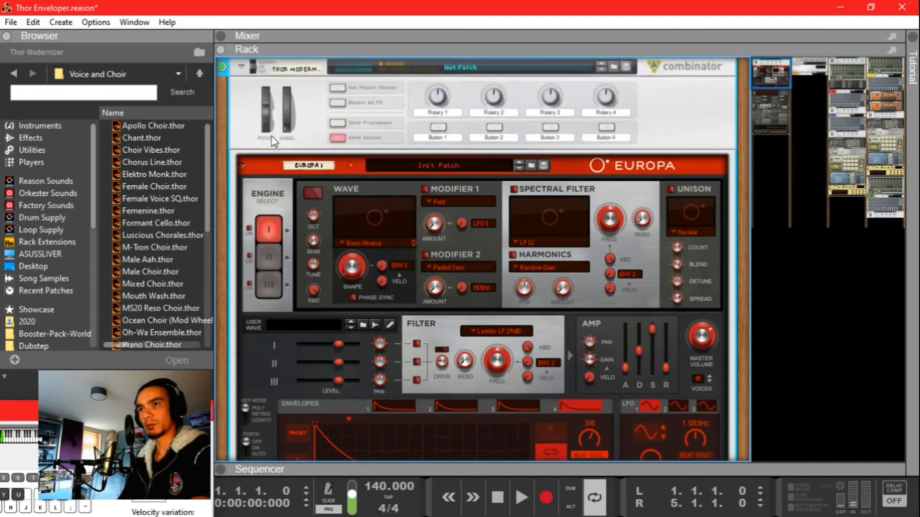
scroll(426, 278, down, 2)
scroll(417, 273, up, 8)
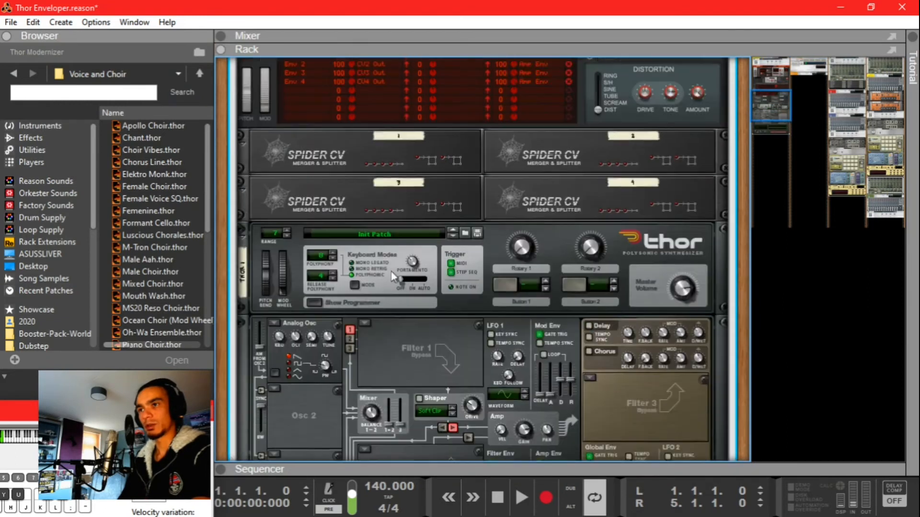
scroll(405, 268, down, 6)
scroll(416, 263, down, 1)
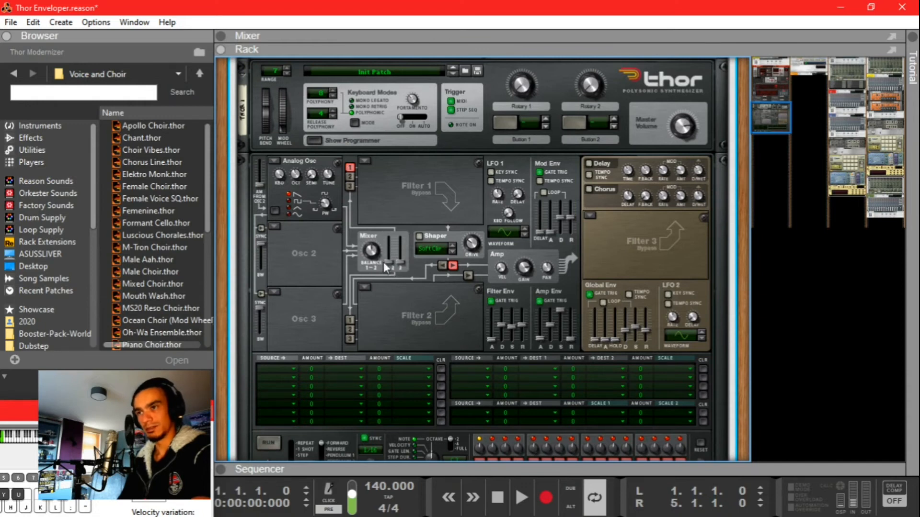
Step: Cable the three Spider CV splitter outputs into Thor's Modulation Input CV 1, 2 and 3
key(Tab)
scroll(409, 256, up, 1)
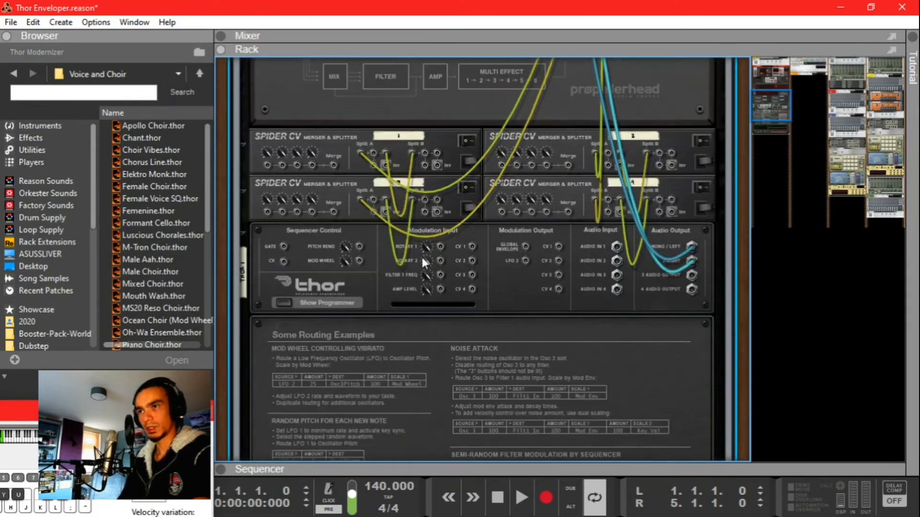
click(375, 138)
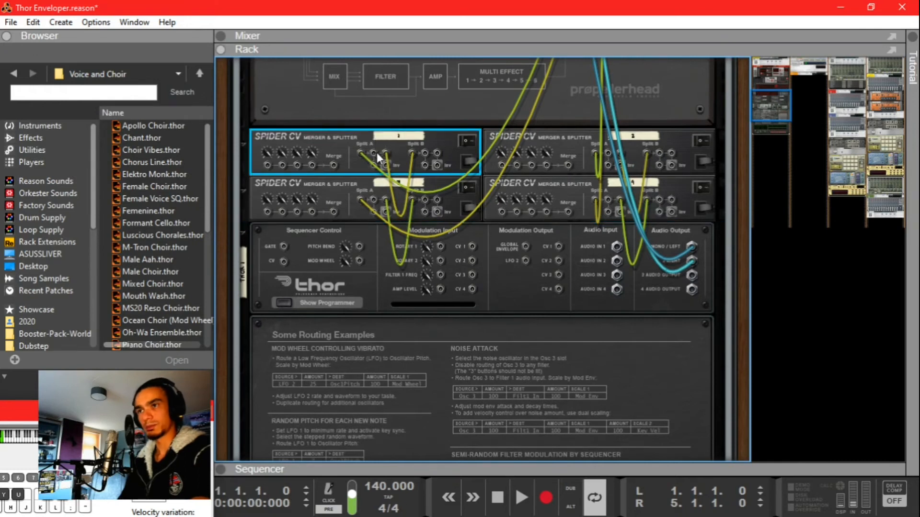
drag(373, 154, 472, 246)
drag(620, 152, 475, 260)
drag(378, 199, 471, 276)
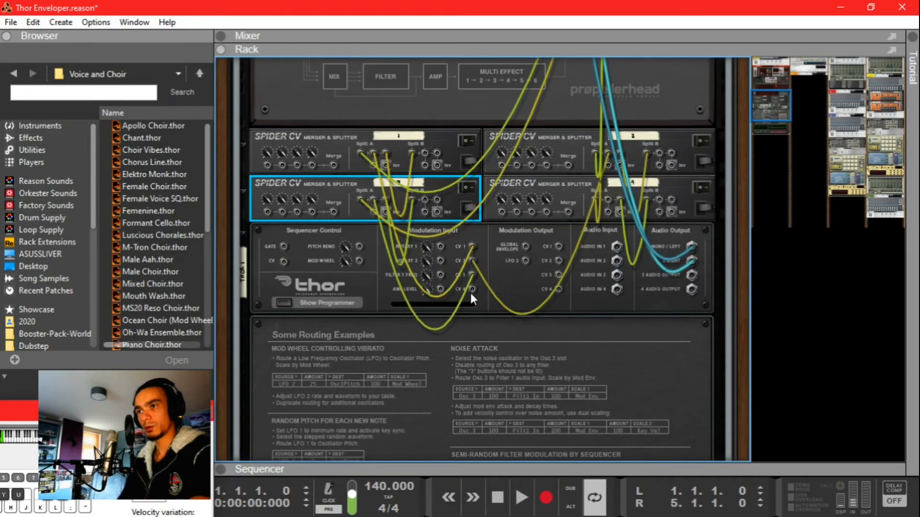
key(Tab)
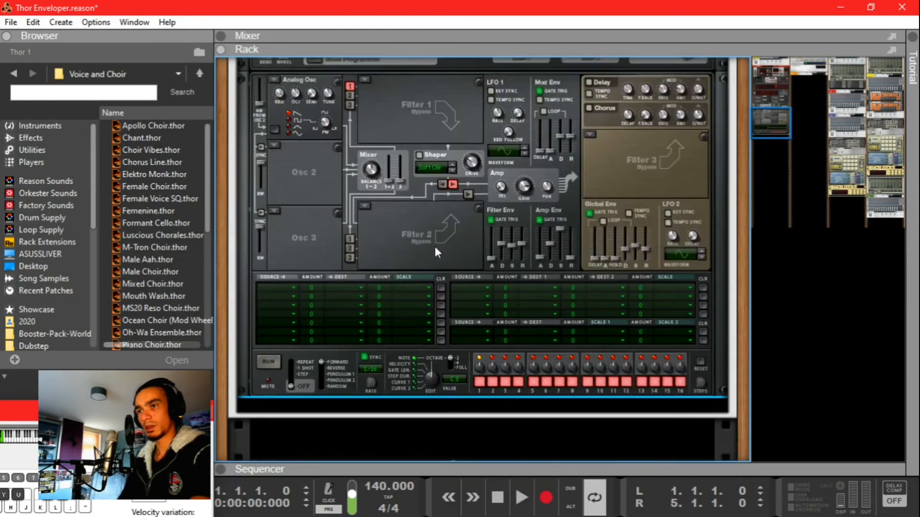
Step: Set Thor's first four modulation matrix sources to CV In1, CV In2, CV In3 and CV In4
scroll(445, 249, down, 2)
click(463, 248)
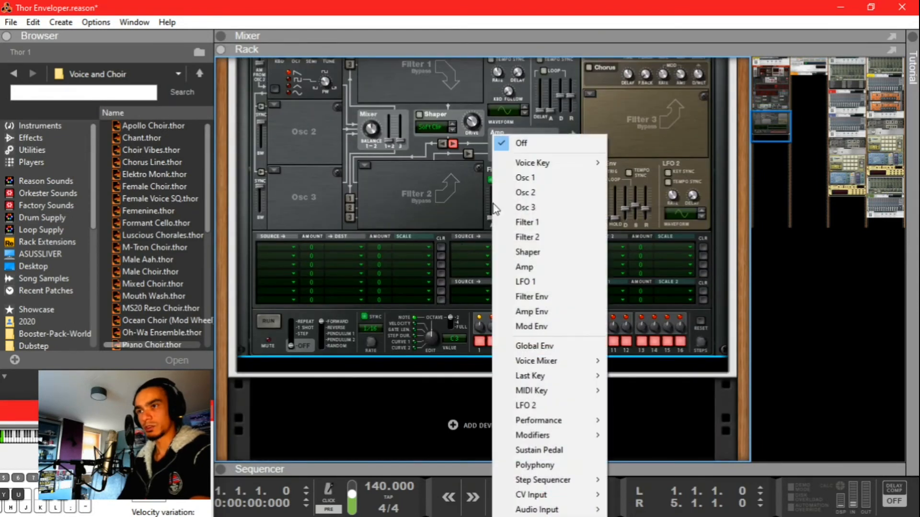
mouse_move(532, 495)
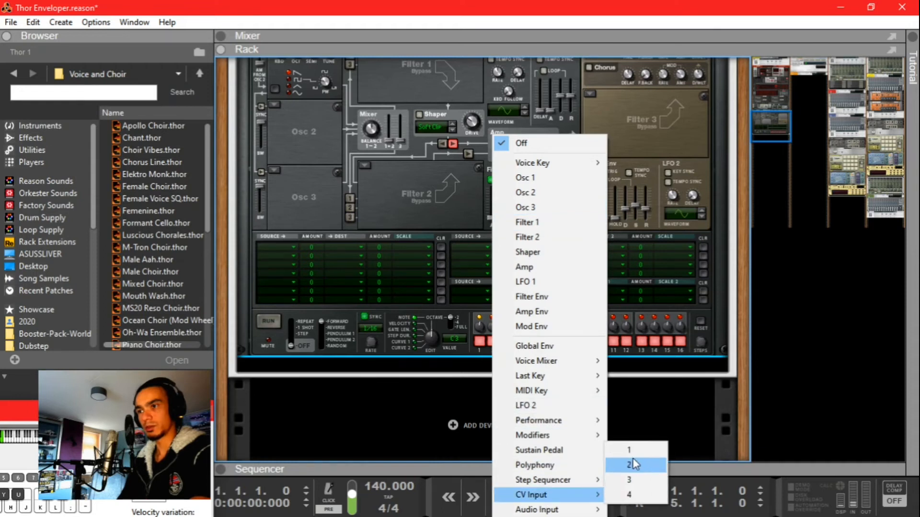
click(630, 448)
click(476, 254)
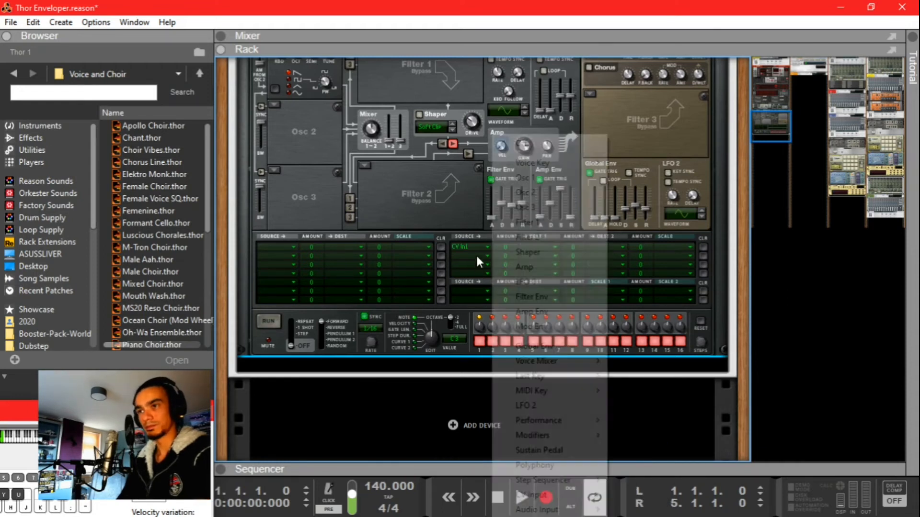
mouse_move(566, 499)
click(629, 465)
click(463, 262)
mouse_move(594, 495)
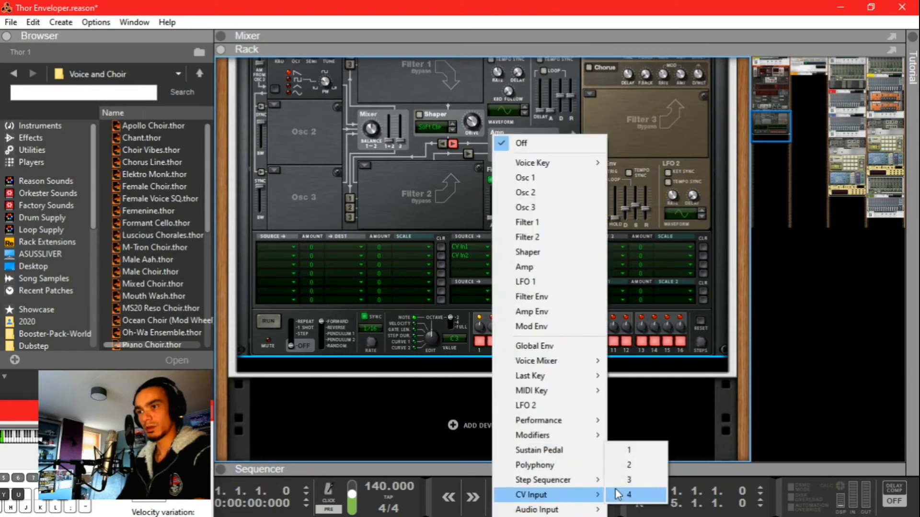
click(629, 480)
click(475, 274)
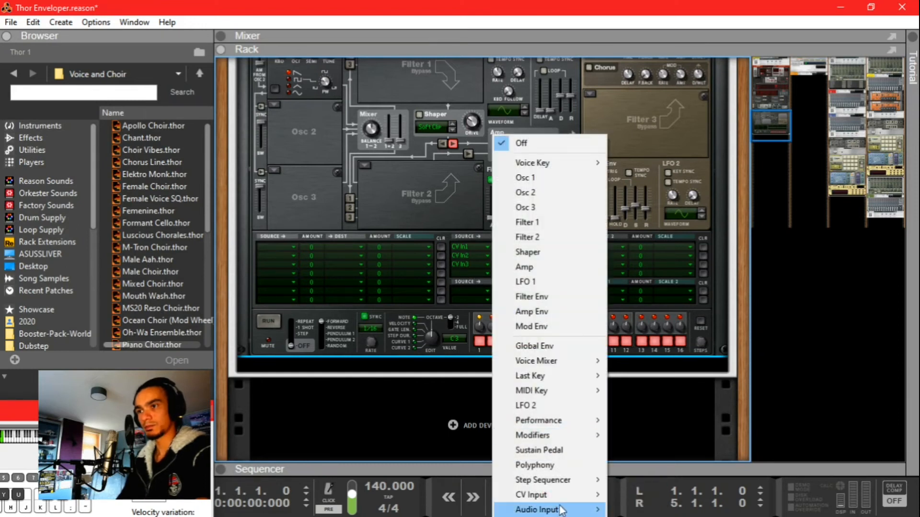
mouse_move(551, 510)
mouse_move(585, 495)
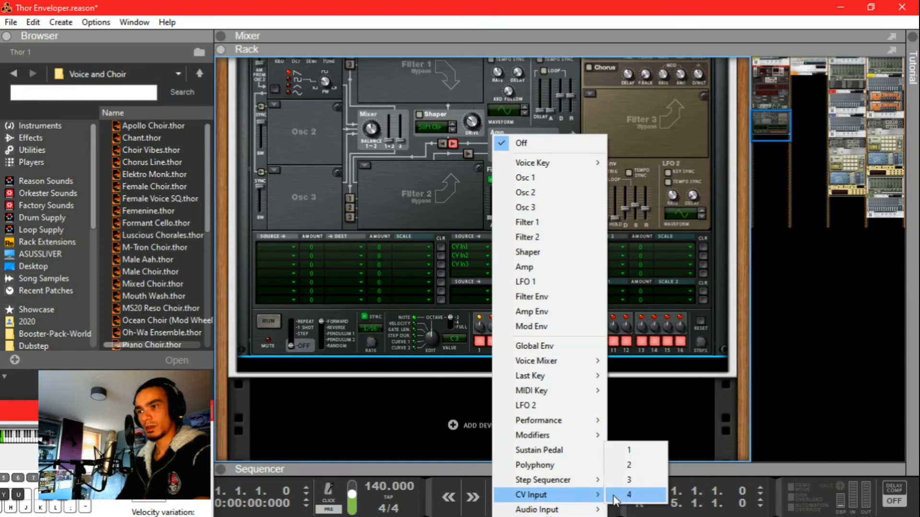
click(629, 495)
Step: Route the CV In1 row's destination to Mixer Osc 1+2 Level
scroll(543, 378, up, 3)
scroll(506, 335, up, 2)
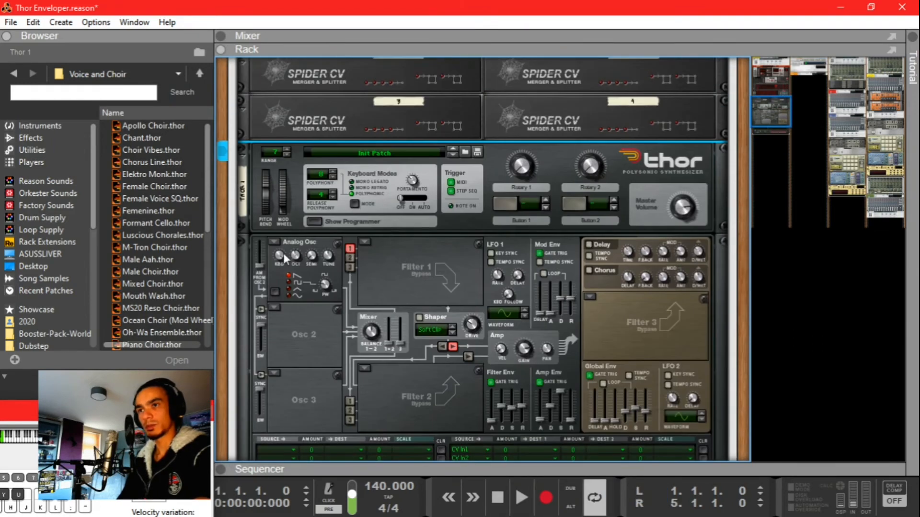
scroll(424, 239, down, 2)
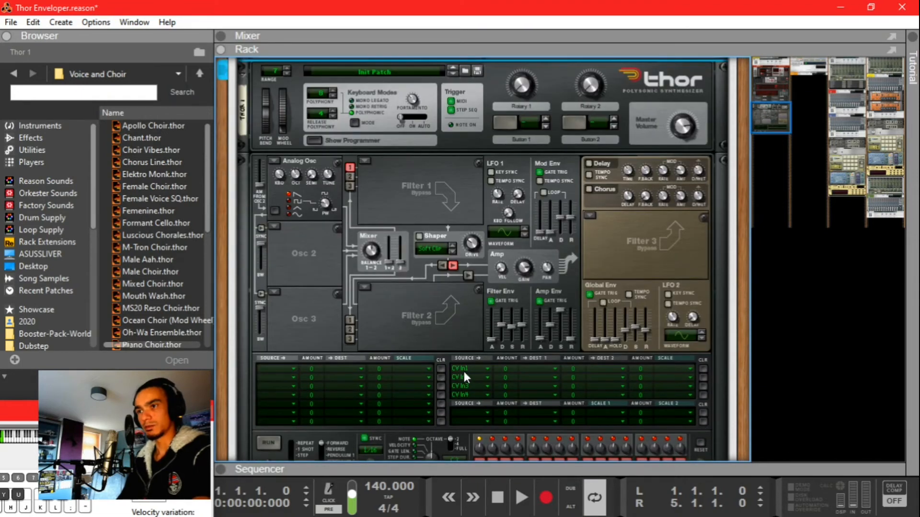
click(533, 372)
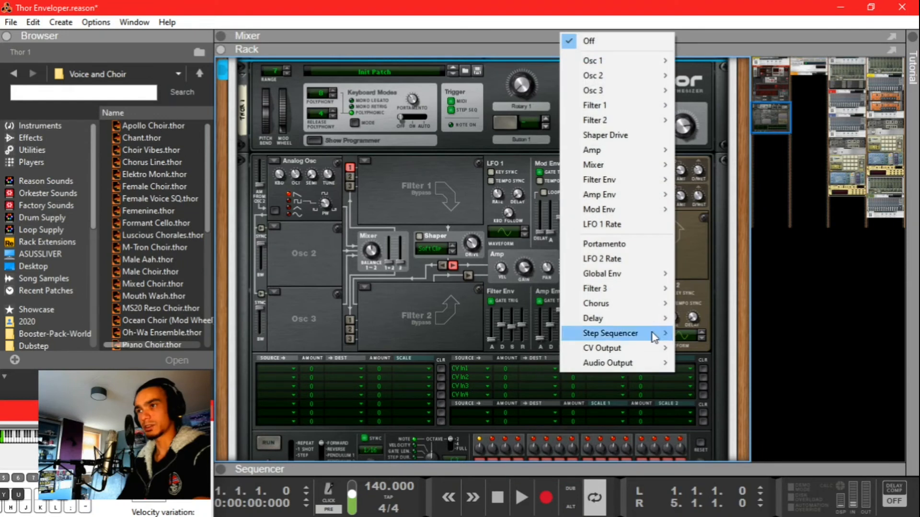
mouse_move(639, 165)
click(701, 168)
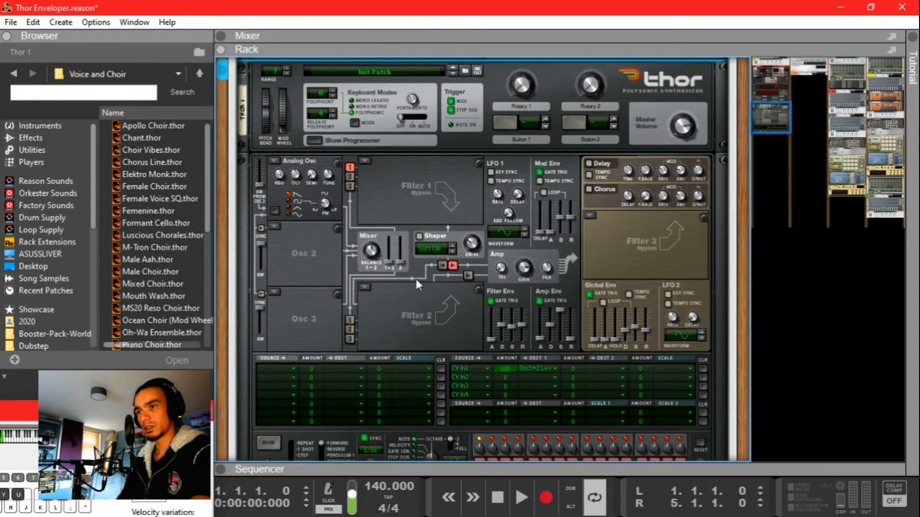
scroll(416, 280, up, 3)
scroll(422, 288, down, 4)
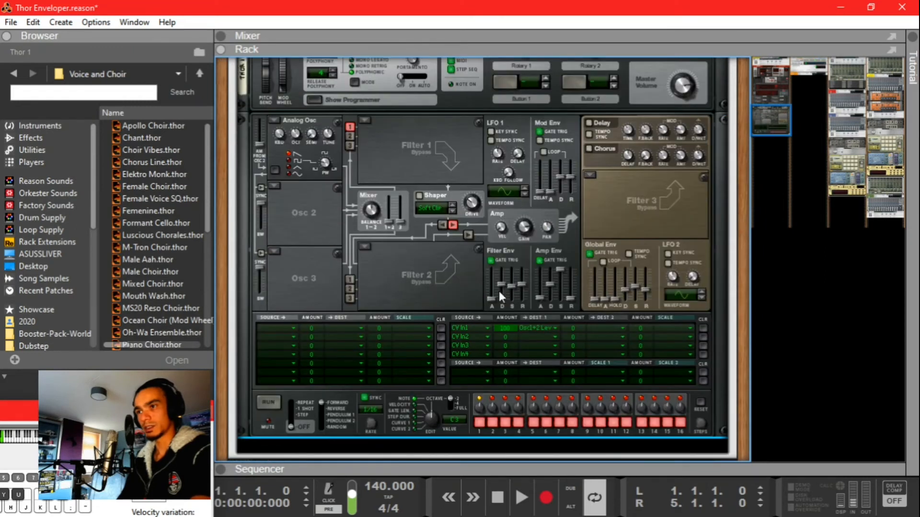
scroll(378, 312, up, 6)
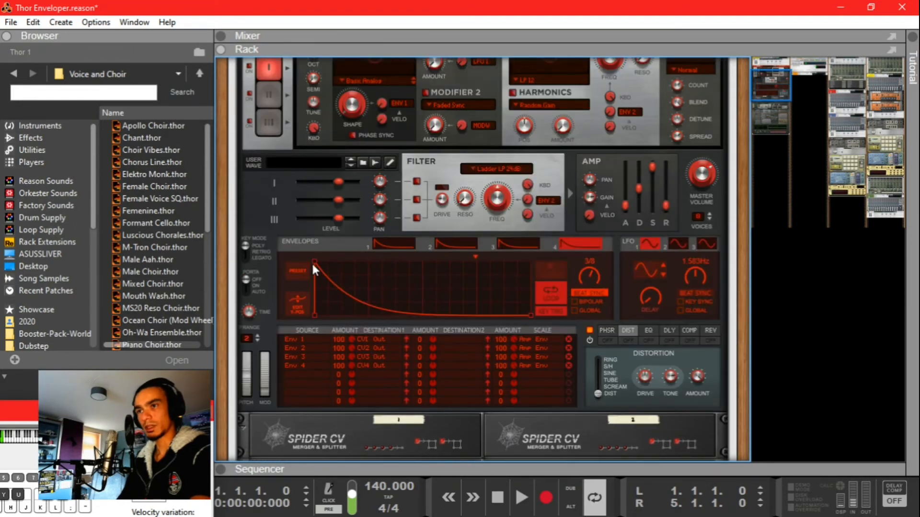
Step: Lengthen Europa envelope 1's attack, then show Europa 1's routing in the Combinator programmer
click(390, 247)
drag(316, 262, 343, 259)
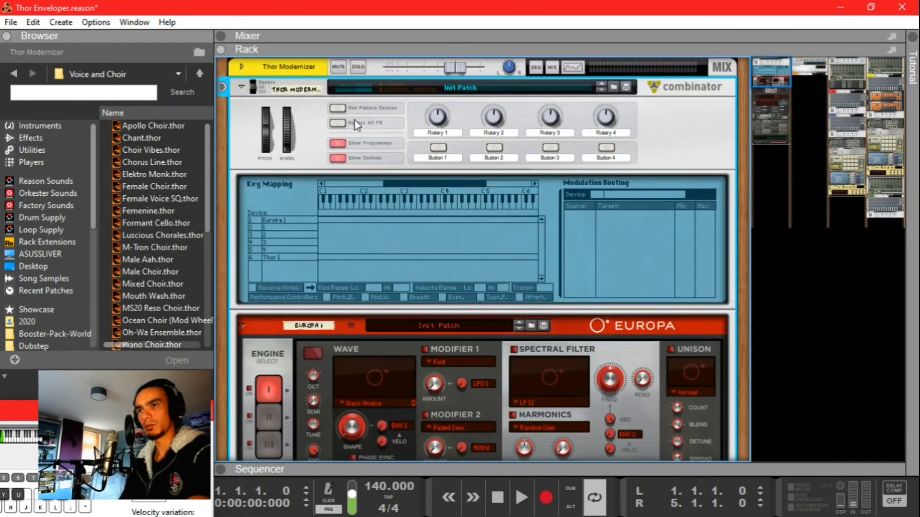
mouse_move(438, 117)
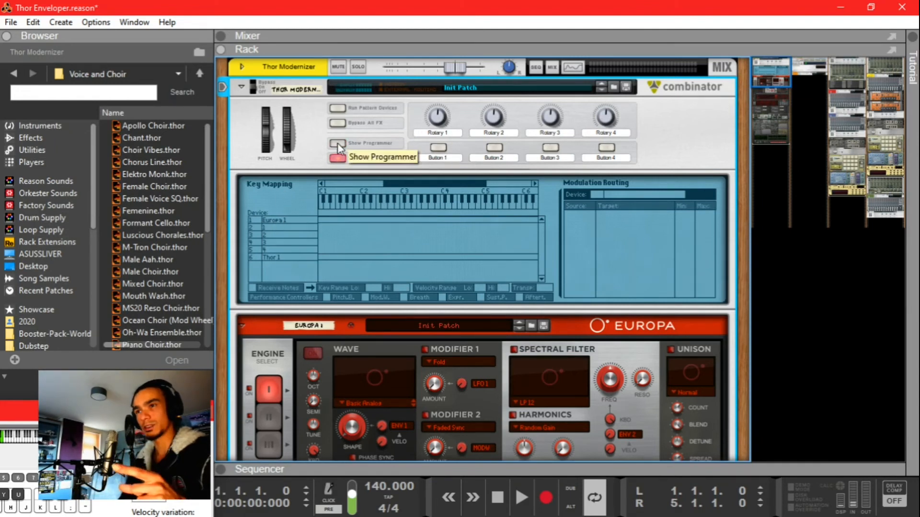
scroll(337, 143, down, 1)
click(266, 199)
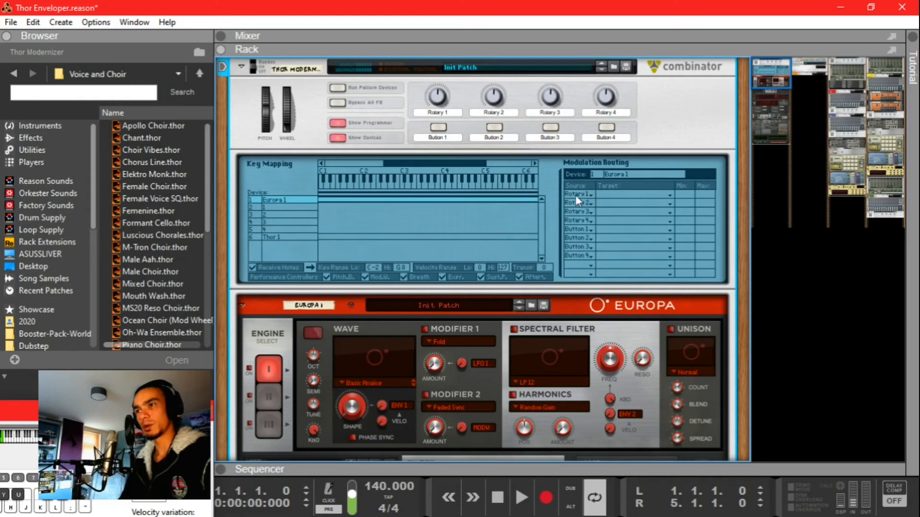
Step: Make Rotary 1 the source of modulation routing rows 2, 3 and 4
click(576, 202)
click(591, 235)
click(578, 212)
click(602, 245)
click(571, 222)
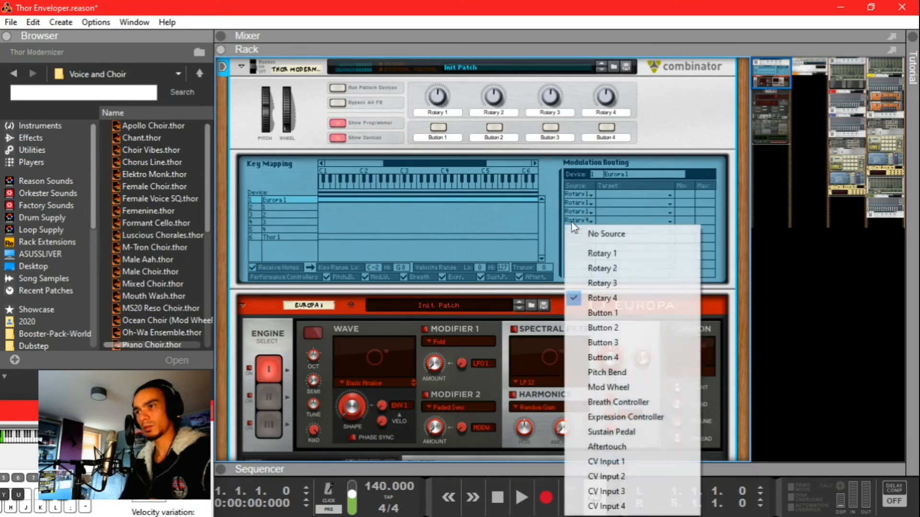
click(587, 253)
Step: Route the first Rotary 1 row to Europa's Env 1 SyncRate
click(608, 195)
mouse_move(647, 317)
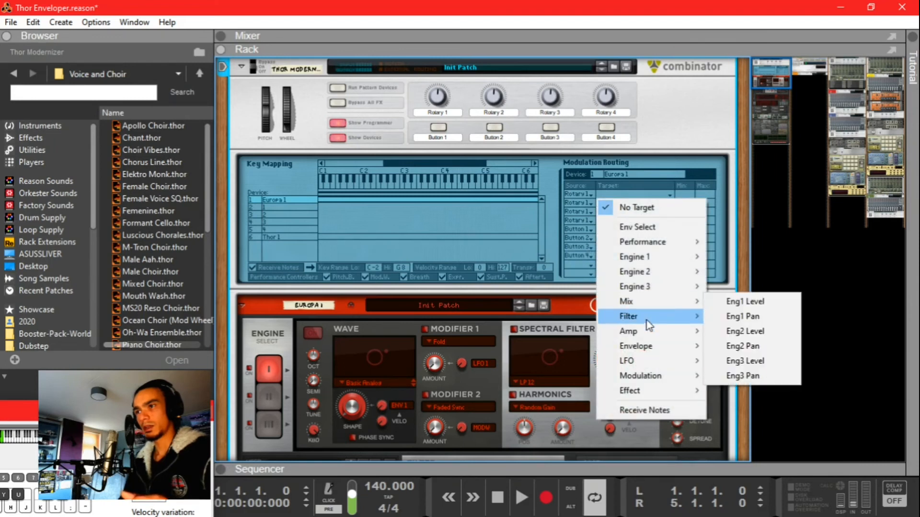
mouse_move(647, 361)
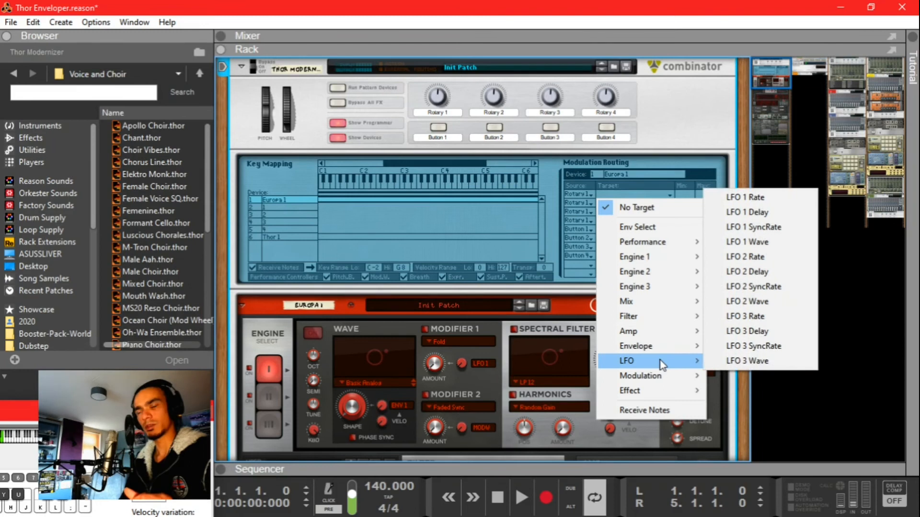
click(558, 297)
scroll(573, 303, down, 3)
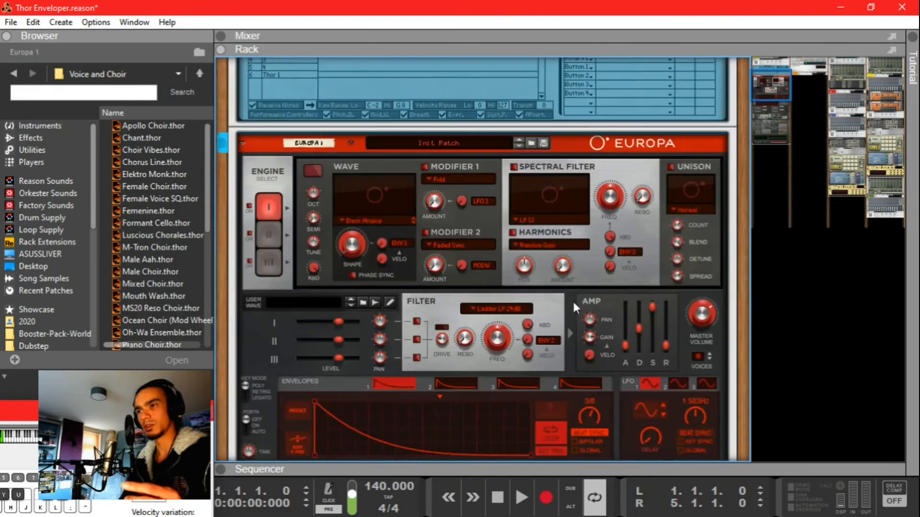
scroll(573, 300, down, 3)
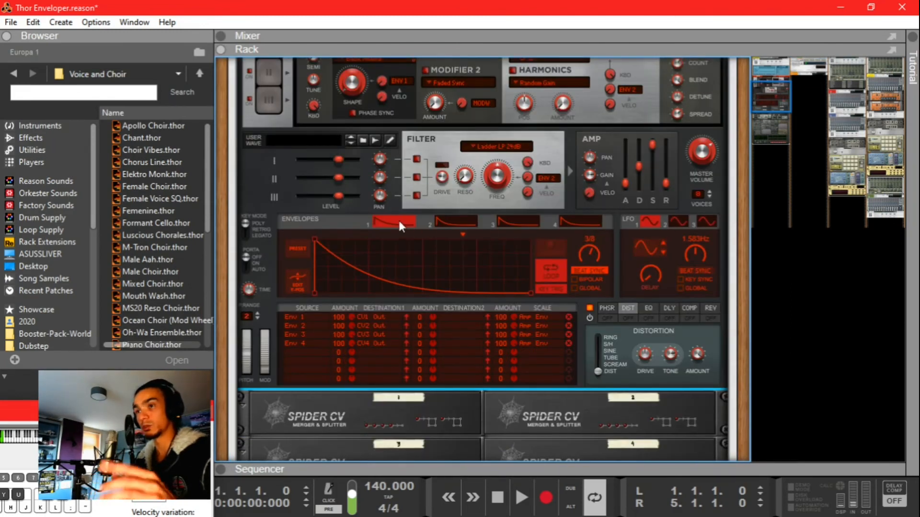
scroll(398, 218, up, 5)
click(622, 153)
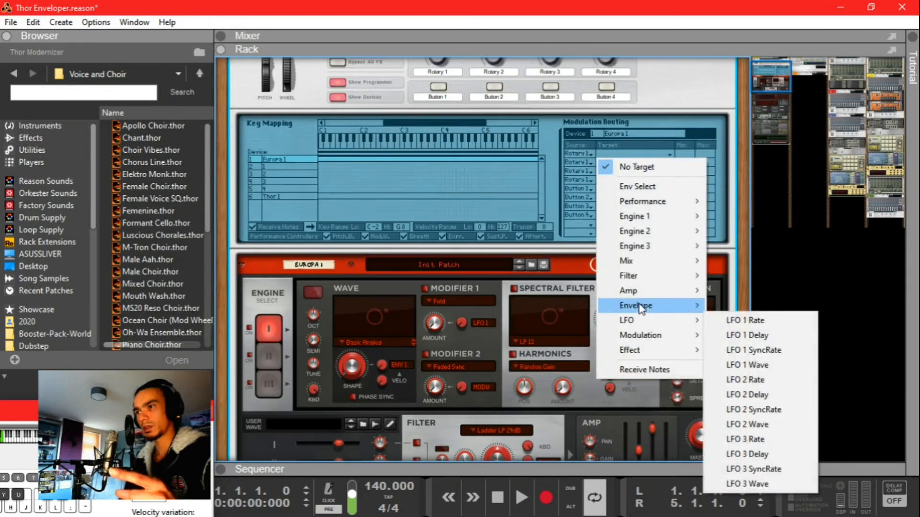
click(750, 365)
Step: Set the remaining rows' targets to Env 2, Env 3 and Env 4 Syncrate
click(620, 173)
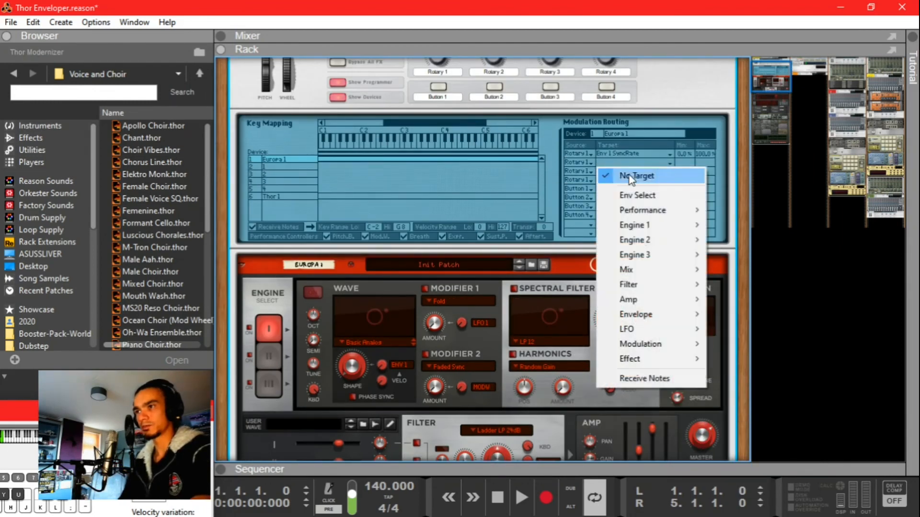
mouse_move(644, 314)
click(757, 389)
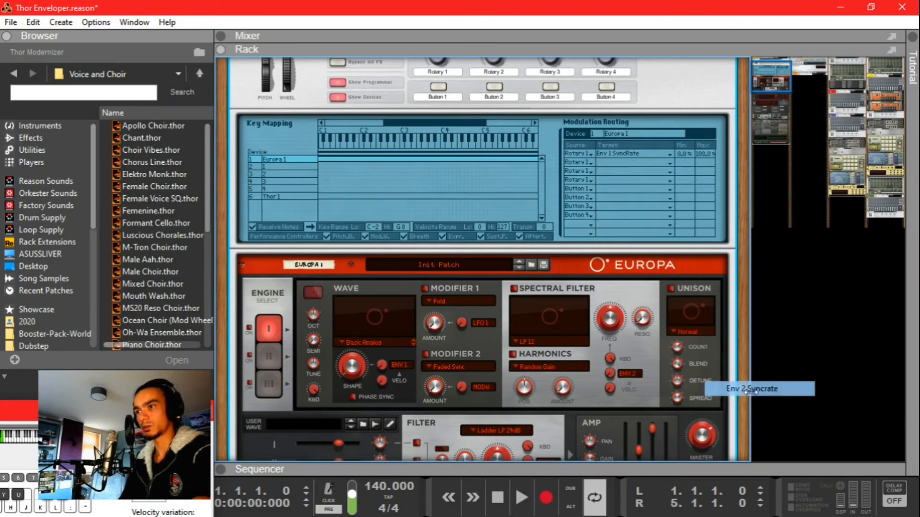
click(619, 171)
mouse_move(645, 328)
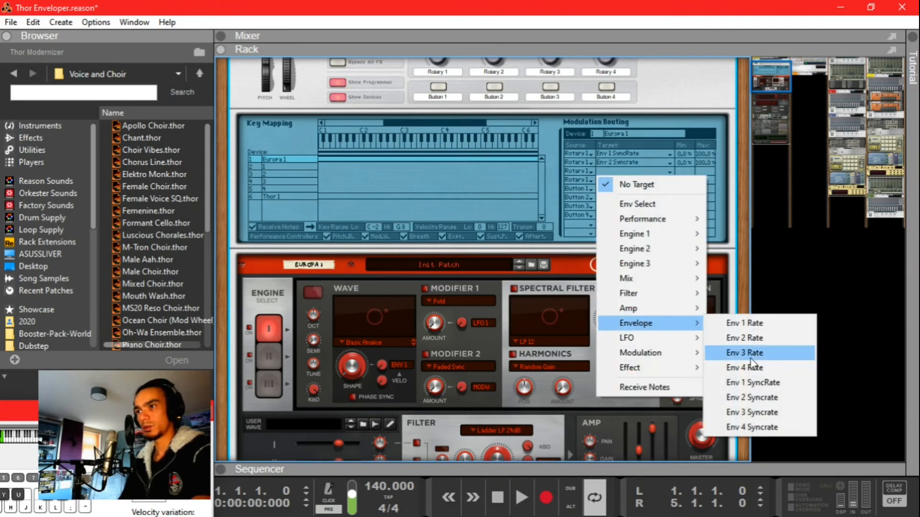
click(749, 413)
click(619, 184)
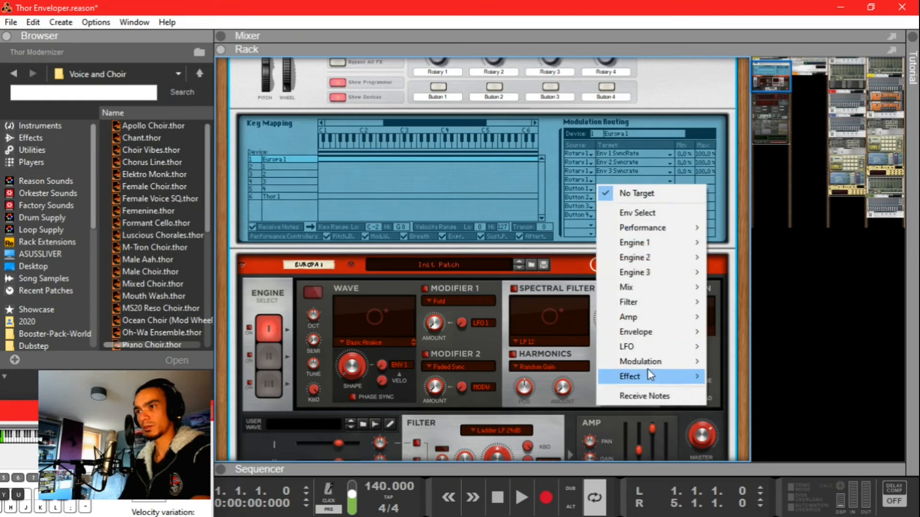
click(757, 436)
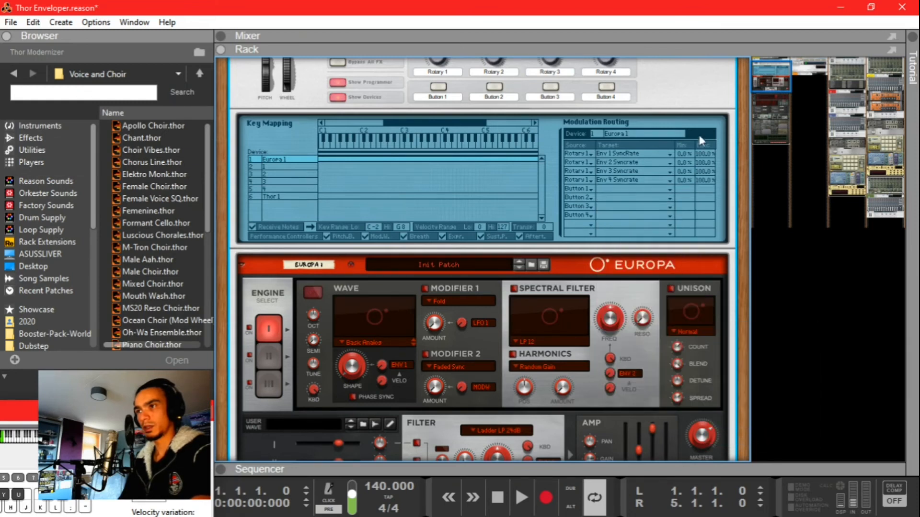
Step: Raise the envelope sync-rate routings' minimum to 11.8% for the 11.8–88.2% range
drag(682, 154, 684, 128)
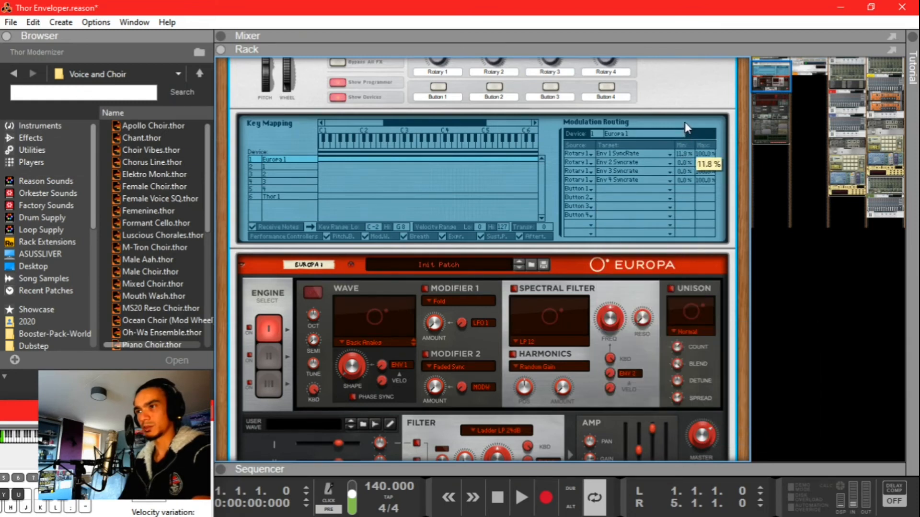
drag(683, 166, 685, 131)
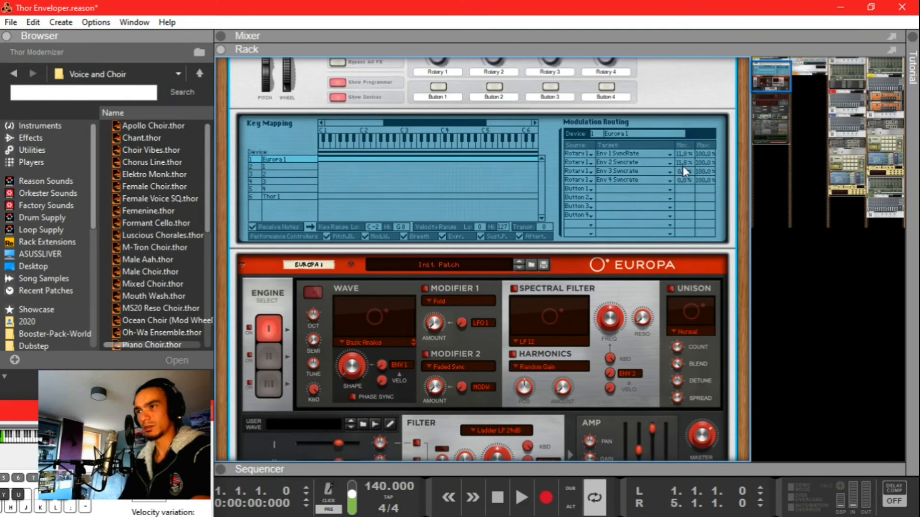
drag(683, 178, 701, 213)
scroll(685, 214, up, 1)
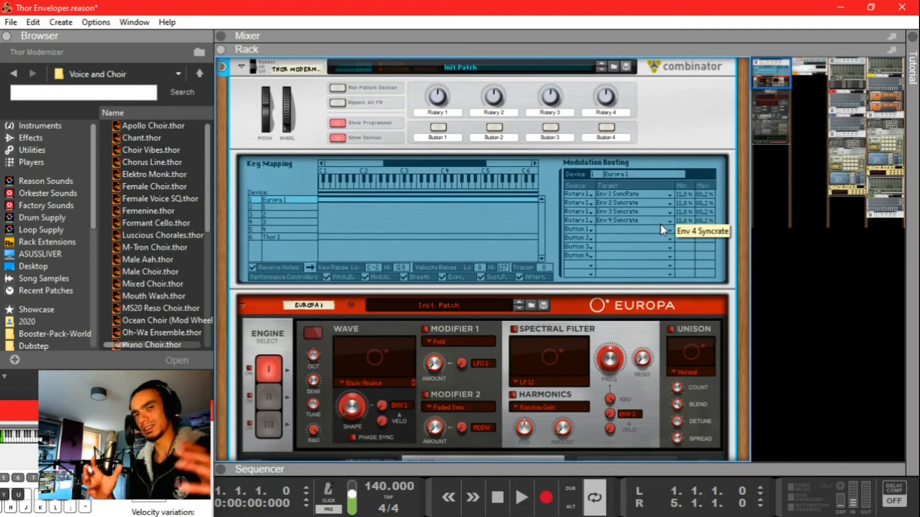
scroll(660, 224, down, 5)
scroll(661, 224, down, 1)
Step: Adjust Europa envelope 4's synced rate
mouse_move(585, 332)
mouse_down()
mouse_move(579, 418)
mouse_move(589, 344)
mouse_up()
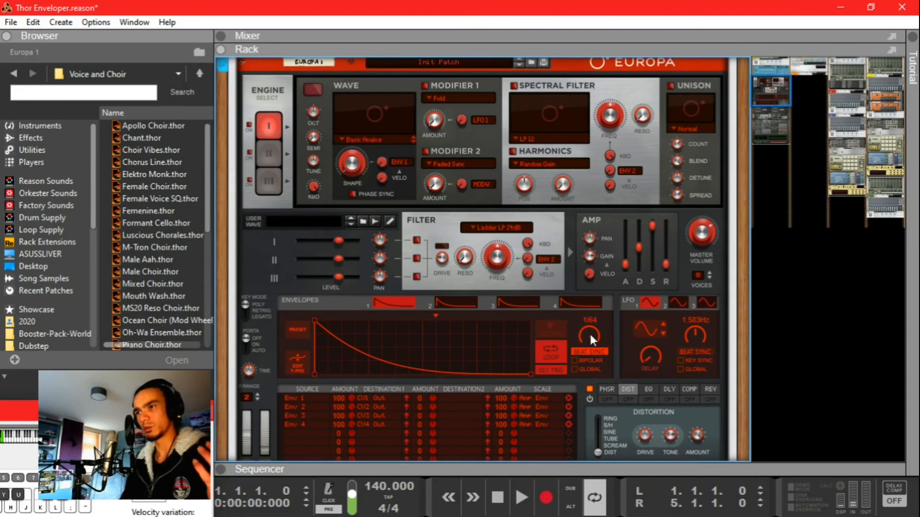
drag(589, 333, 573, 355)
scroll(528, 304, up, 6)
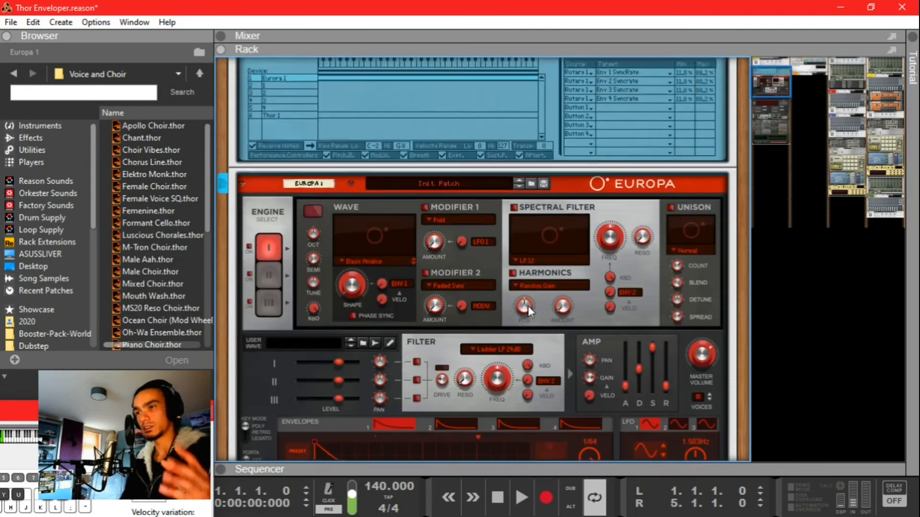
scroll(412, 239, down, 6)
scroll(441, 333, up, 6)
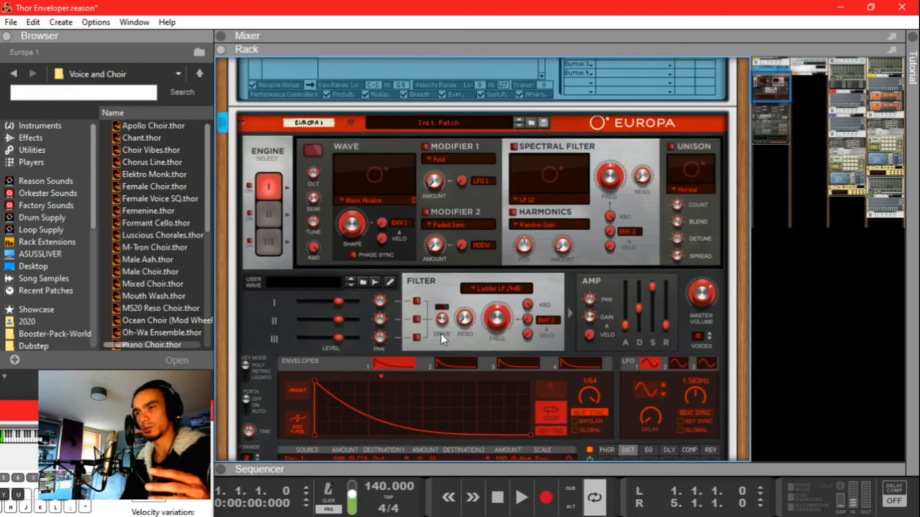
Step: Turn up the Thor Modernizer Combinator's Rotary 1 to test, then open Save Combinator Patch
click(446, 151)
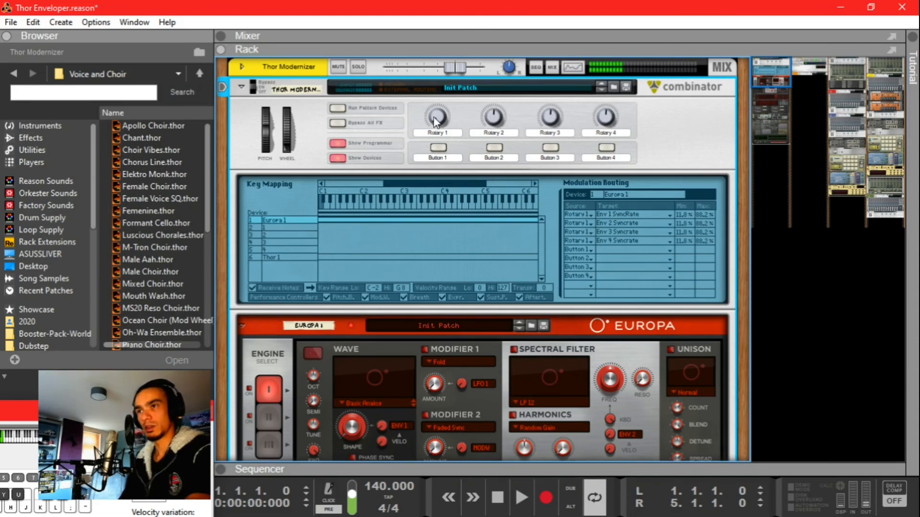
mouse_move(435, 123)
mouse_down()
mouse_move(441, 56)
mouse_move(440, 107)
mouse_up()
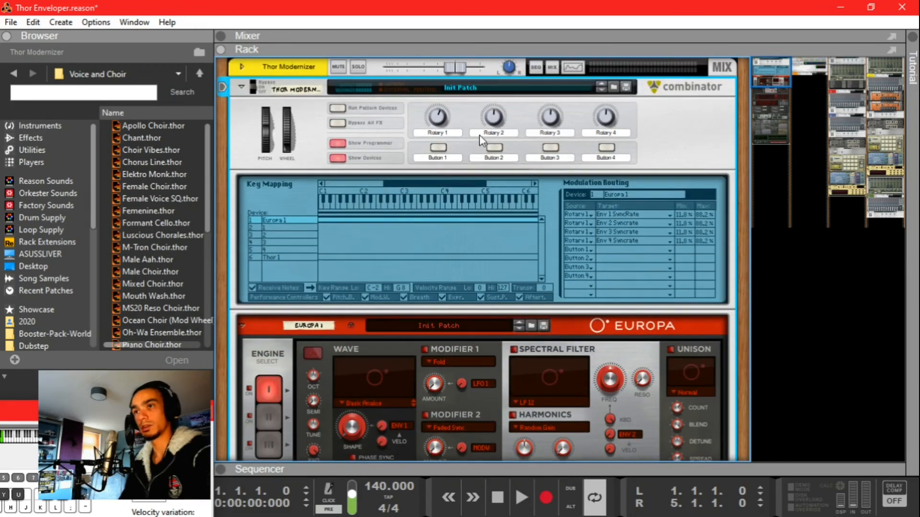
click(626, 87)
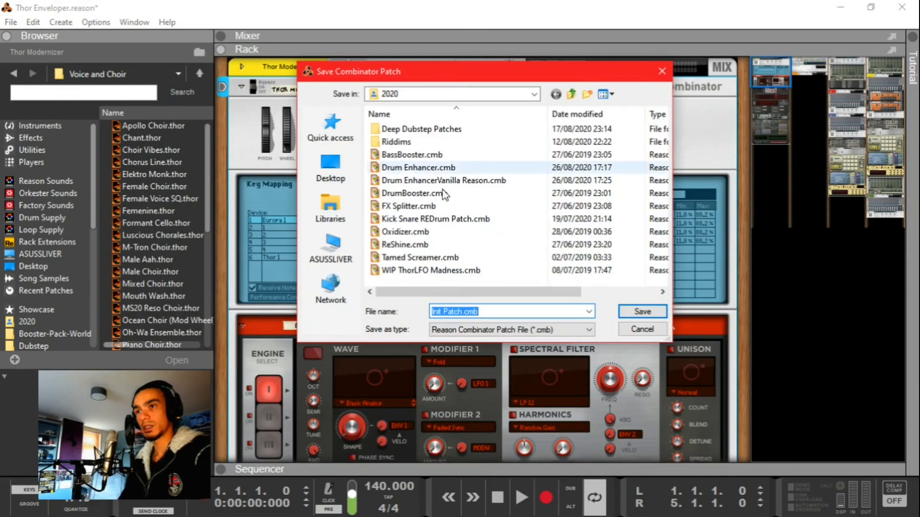
Step: Save the combinator patch in the Riddims folder as 'Thor Europa Enveloper'
double_click(409, 147)
click(470, 311)
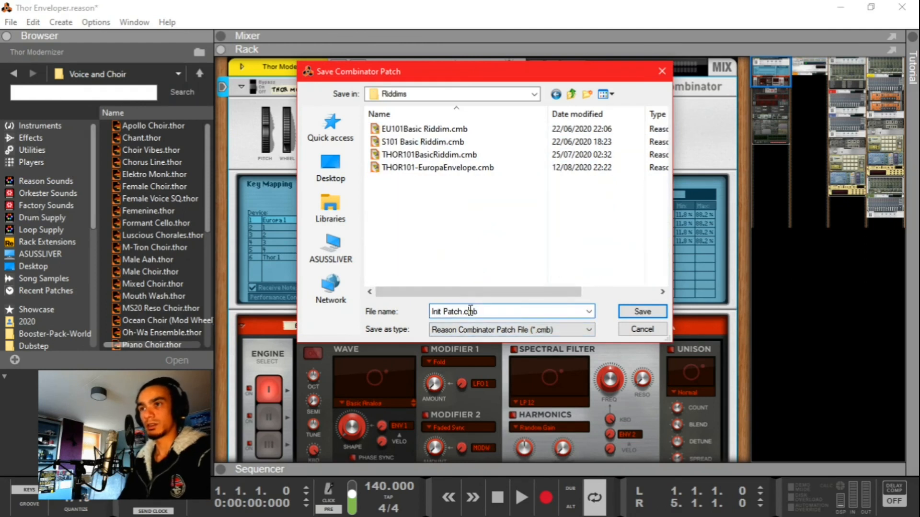
key(ctrl+a)
text(THOR MOd)
key(BackSpace)
key(BackSpace)
key(BackSpace)
key(BackSpace)
key(BackSpace)
key(ctrl+a)
text(Thor Europa Enveloper)
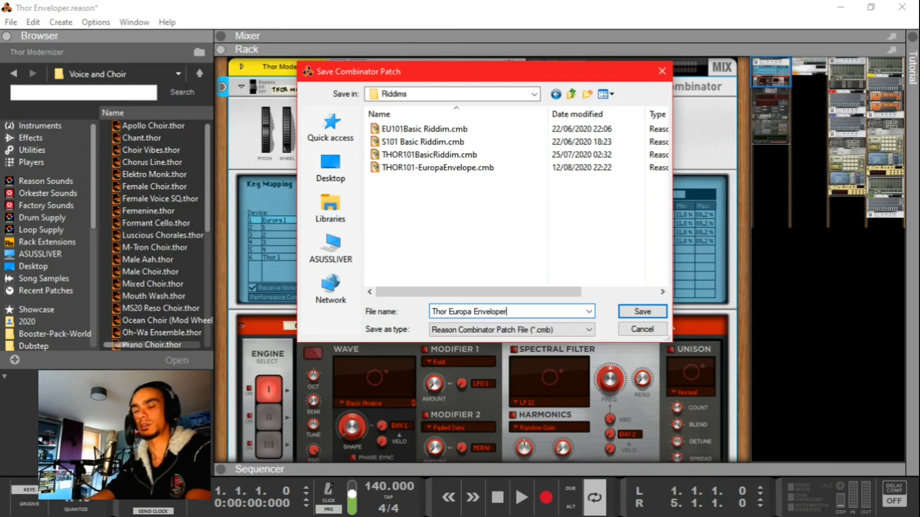
key(Return)
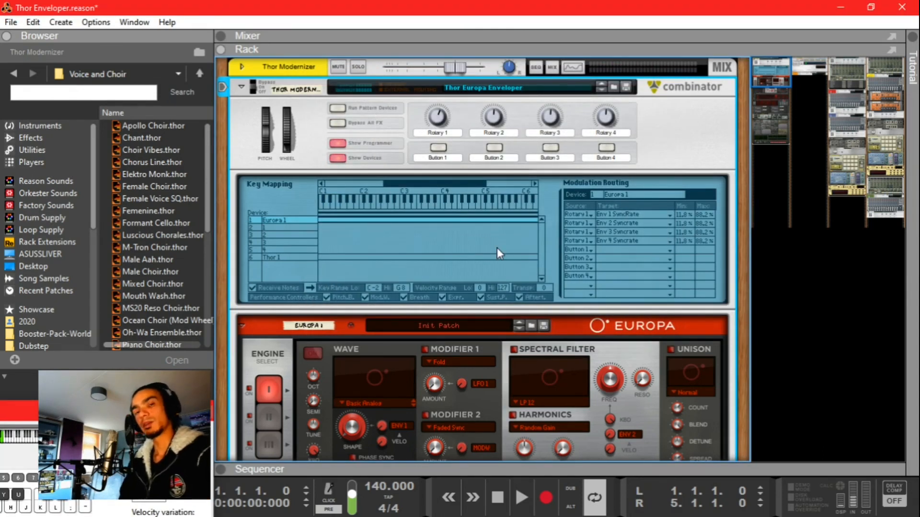
scroll(497, 248, down, 15)
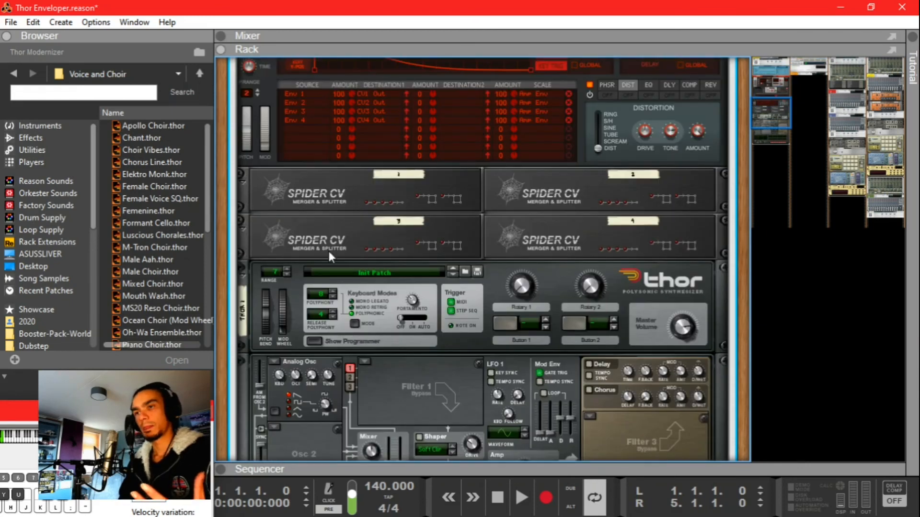
scroll(327, 249, down, 5)
scroll(382, 268, down, 3)
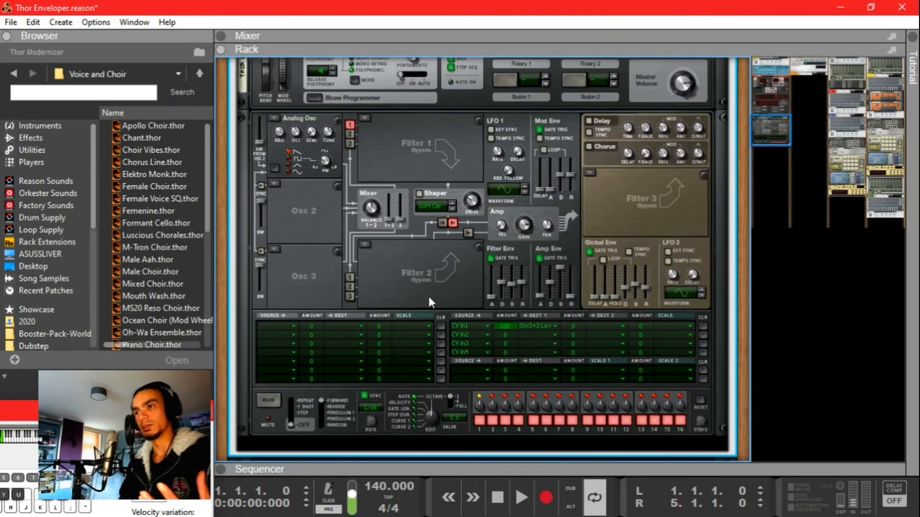
scroll(441, 280, up, 3)
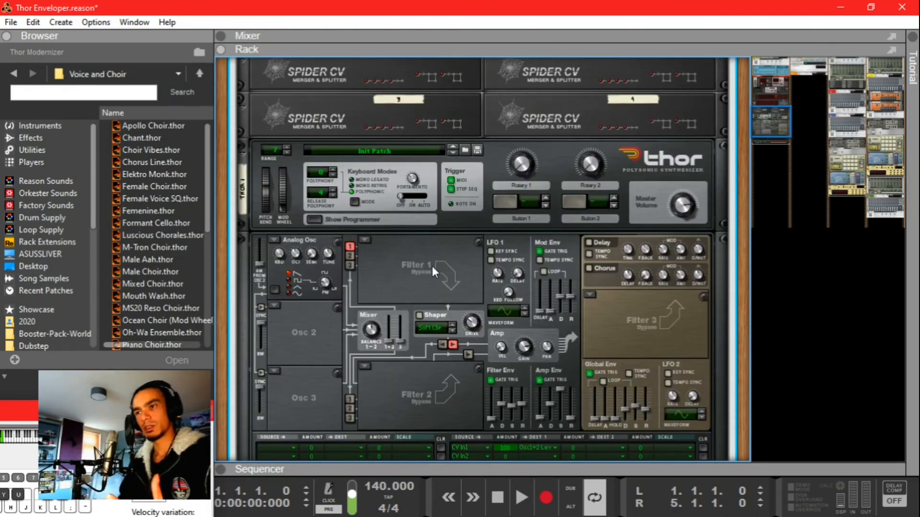
scroll(445, 303, down, 3)
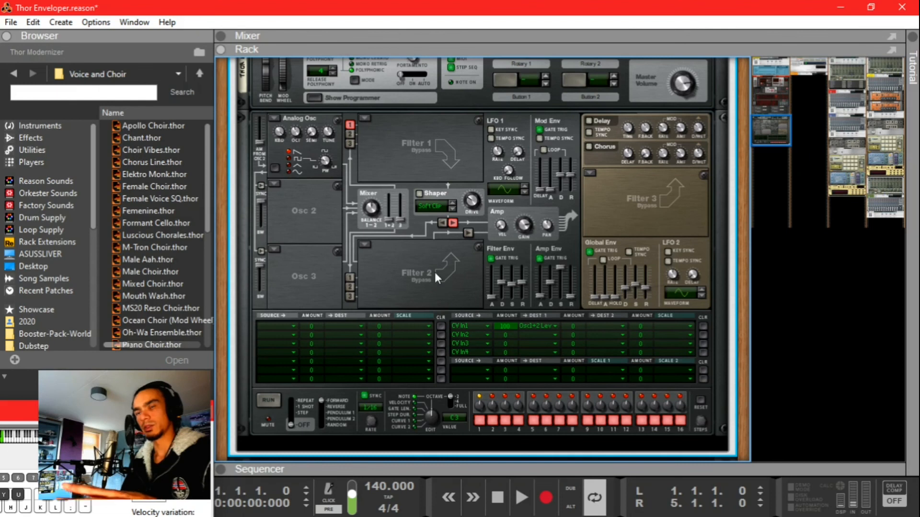
scroll(435, 272, up, 9)
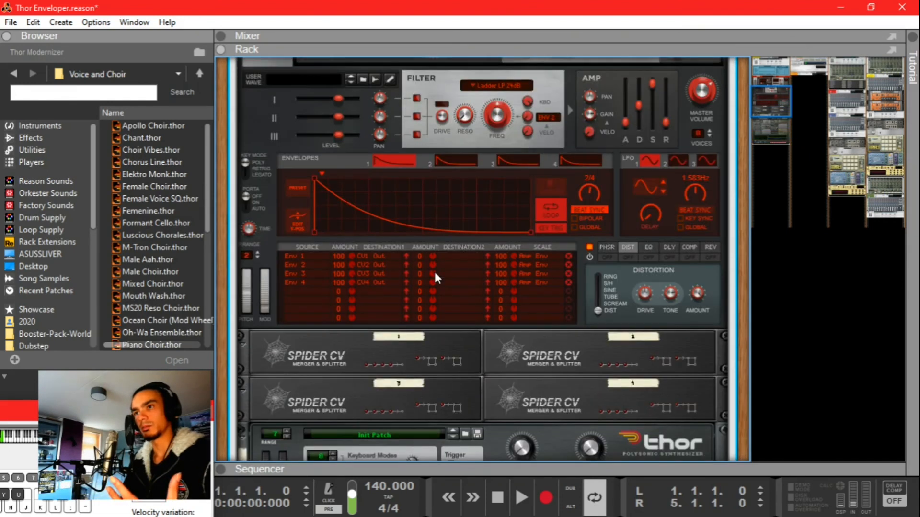
mouse_move(315, 179)
mouse_down()
mouse_move(371, 170)
mouse_move(316, 161)
mouse_up()
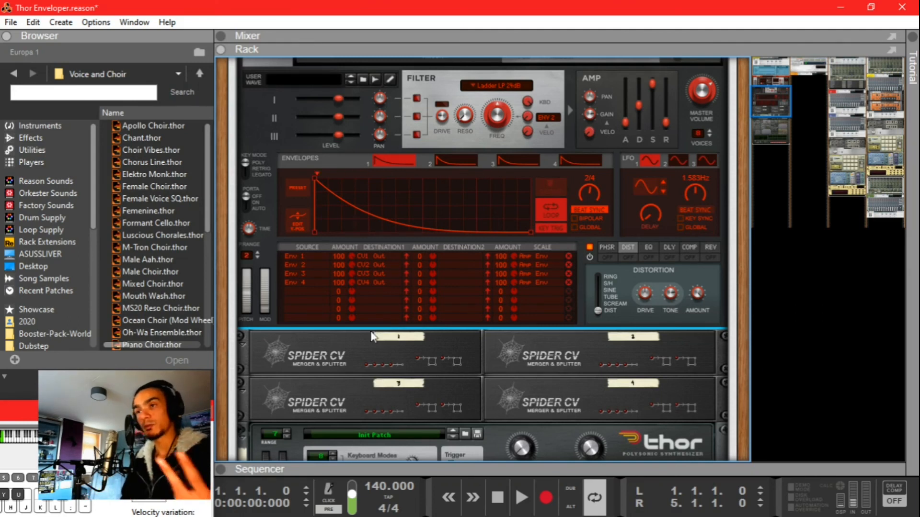
scroll(517, 318, down, 3)
scroll(519, 327, down, 5)
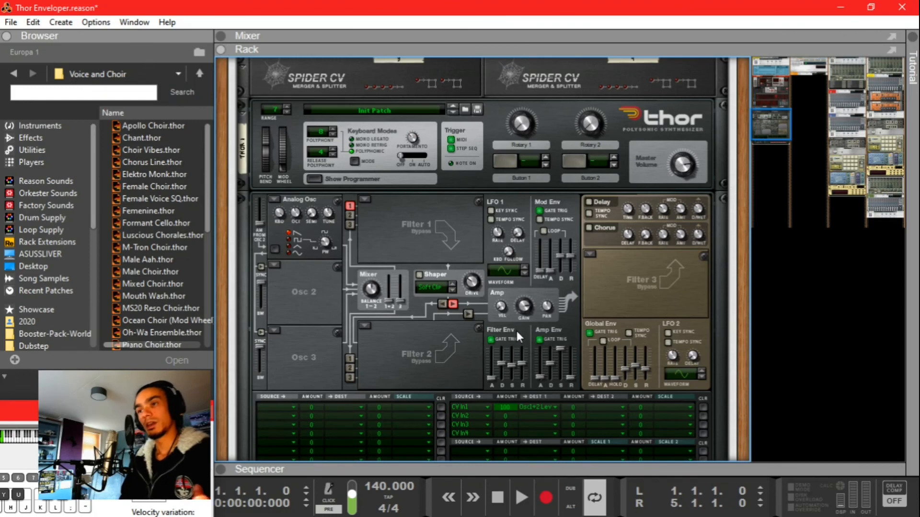